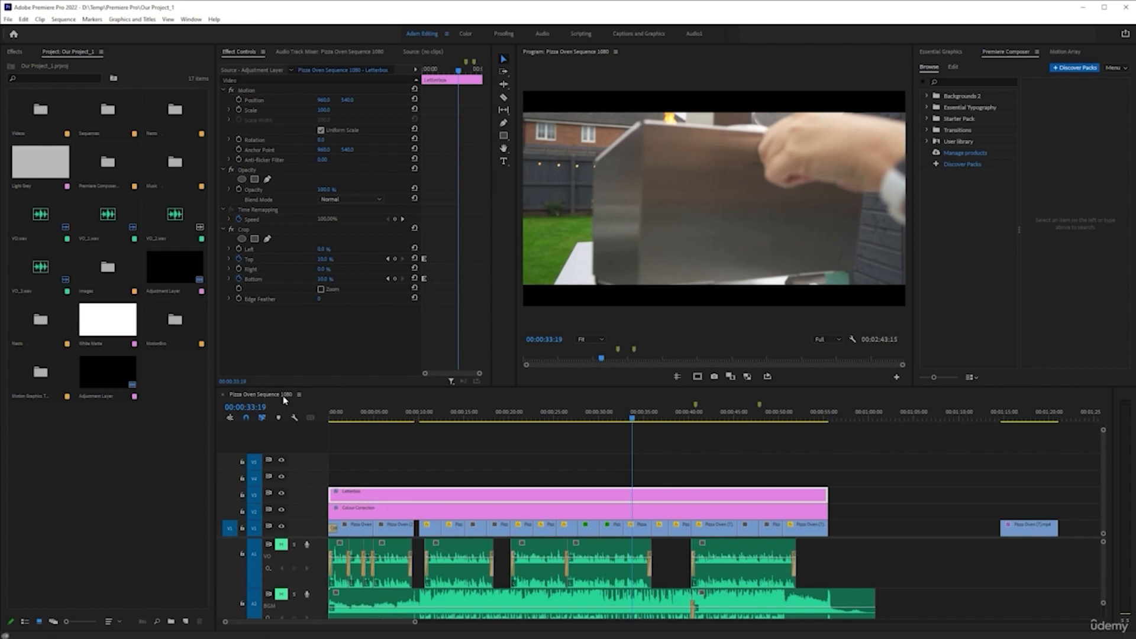
Step: Look through the contents of the Sequences and Videos bins in the project
click(95, 176)
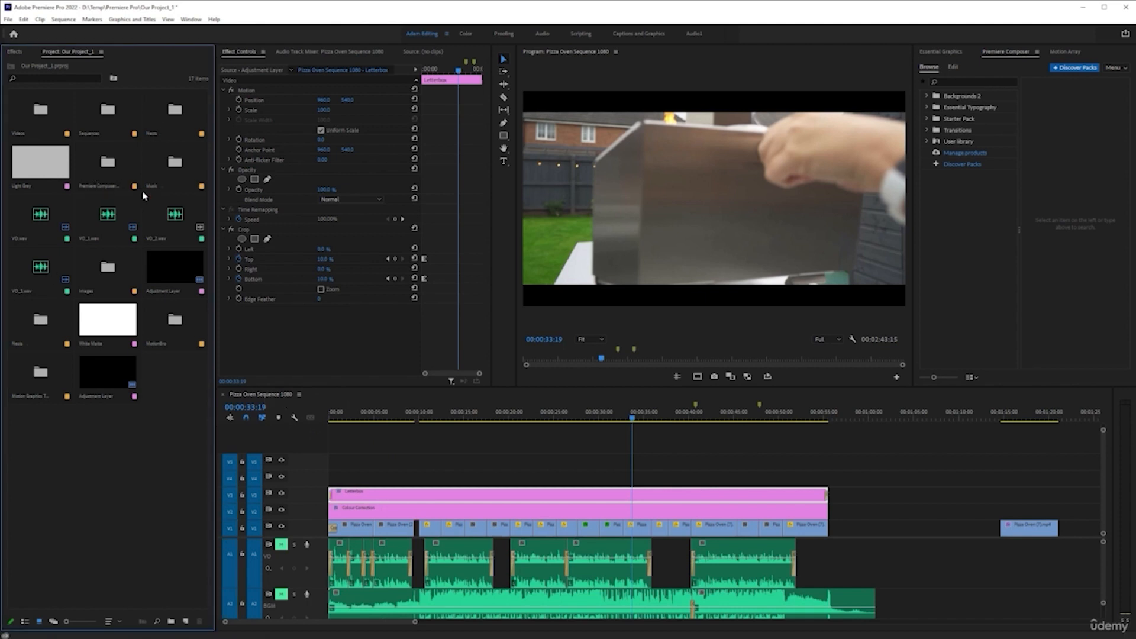
double_click(106, 111)
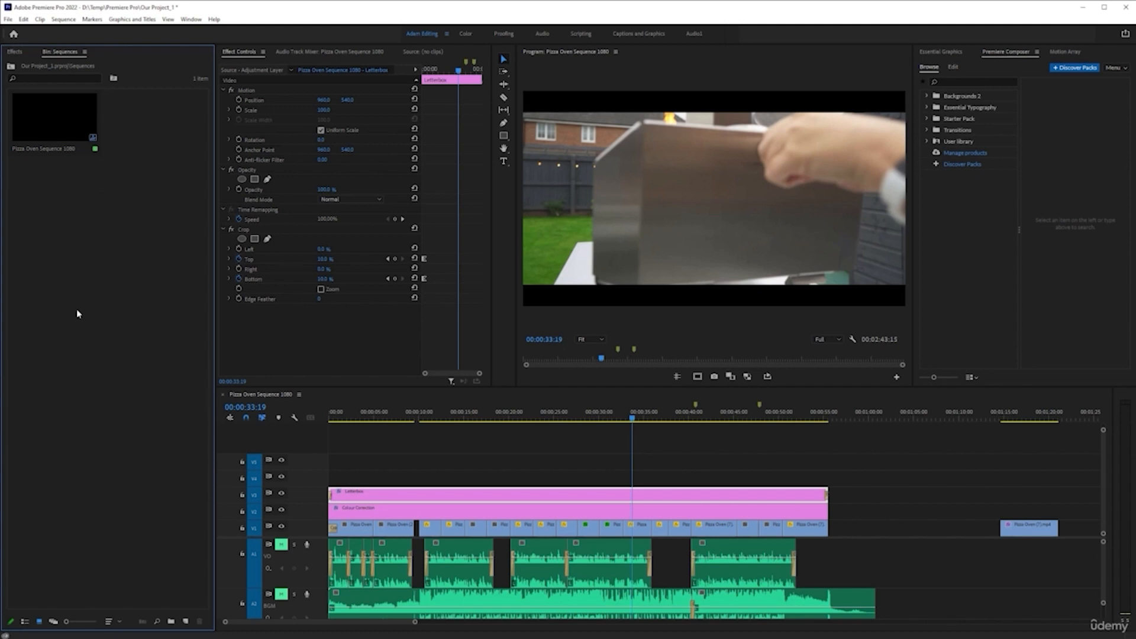
click(10, 66)
click(41, 121)
double_click(42, 121)
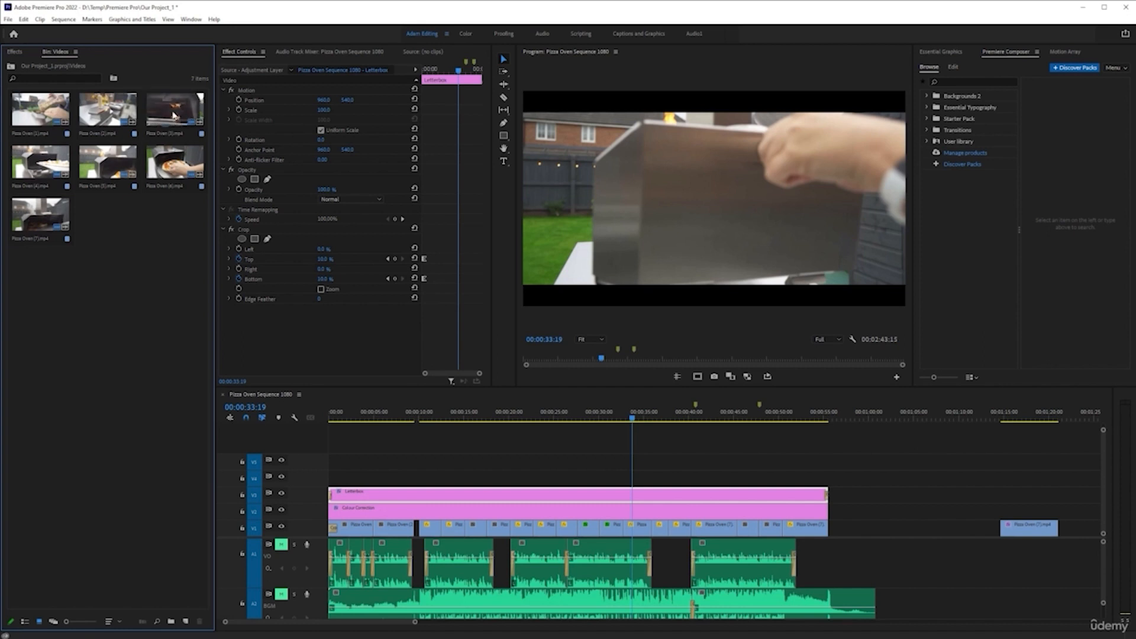
click(11, 68)
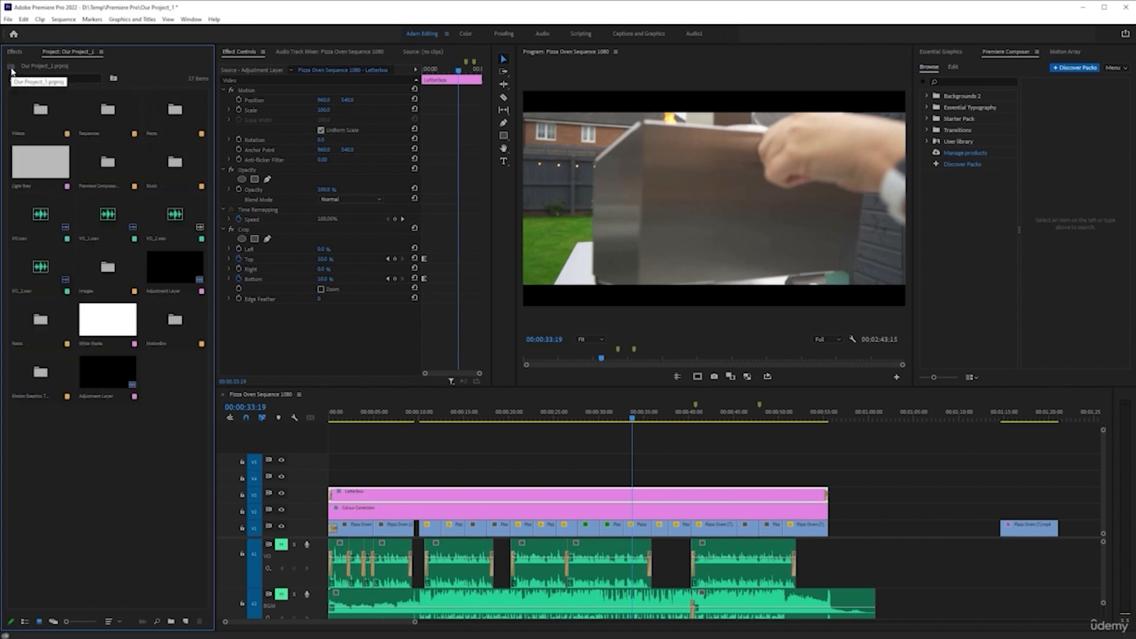
Step: Locate Pizza Oven Sequence 1080 in the Sequences bin, close its open timeline and return to the project root
double_click(96, 118)
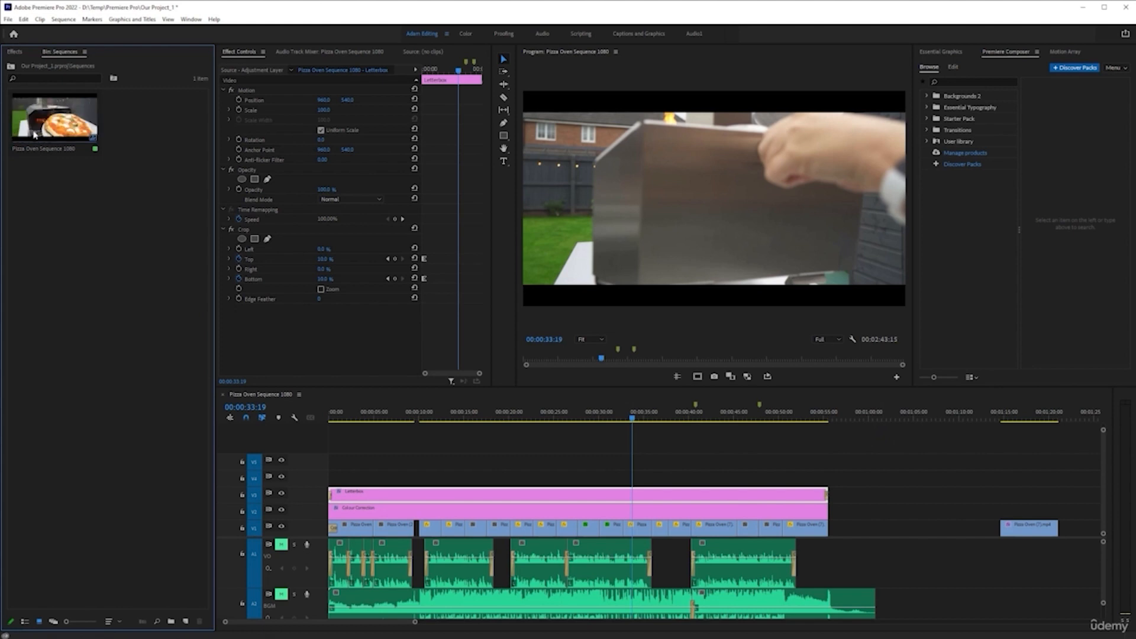
click(222, 395)
click(11, 66)
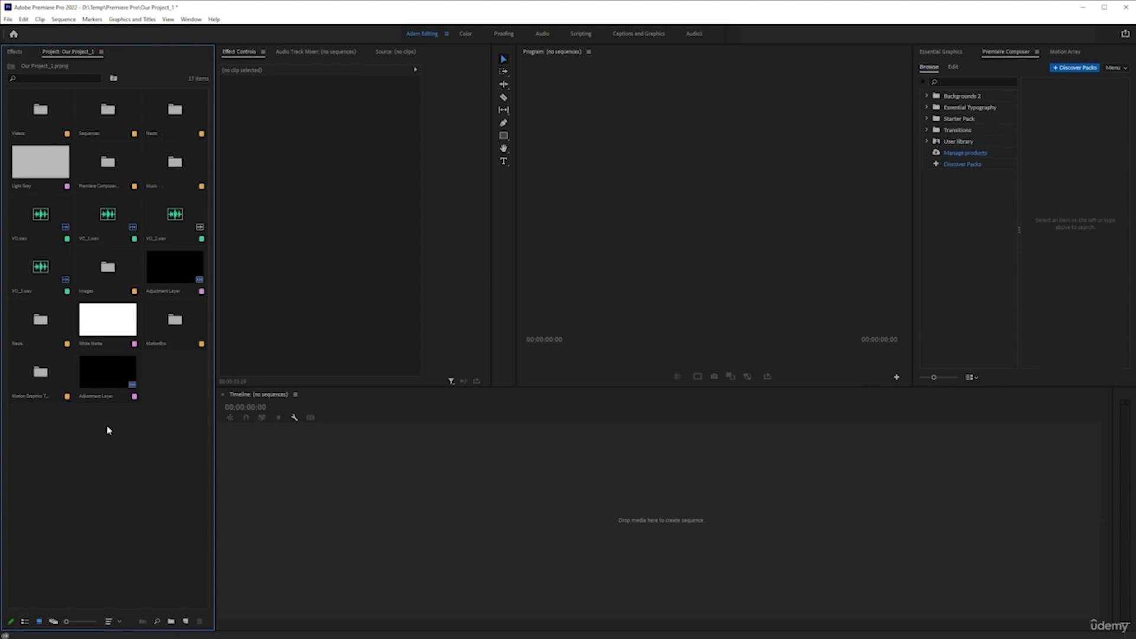
Step: Display the project items as a list and collapse the Sequences and Videos bins
click(25, 622)
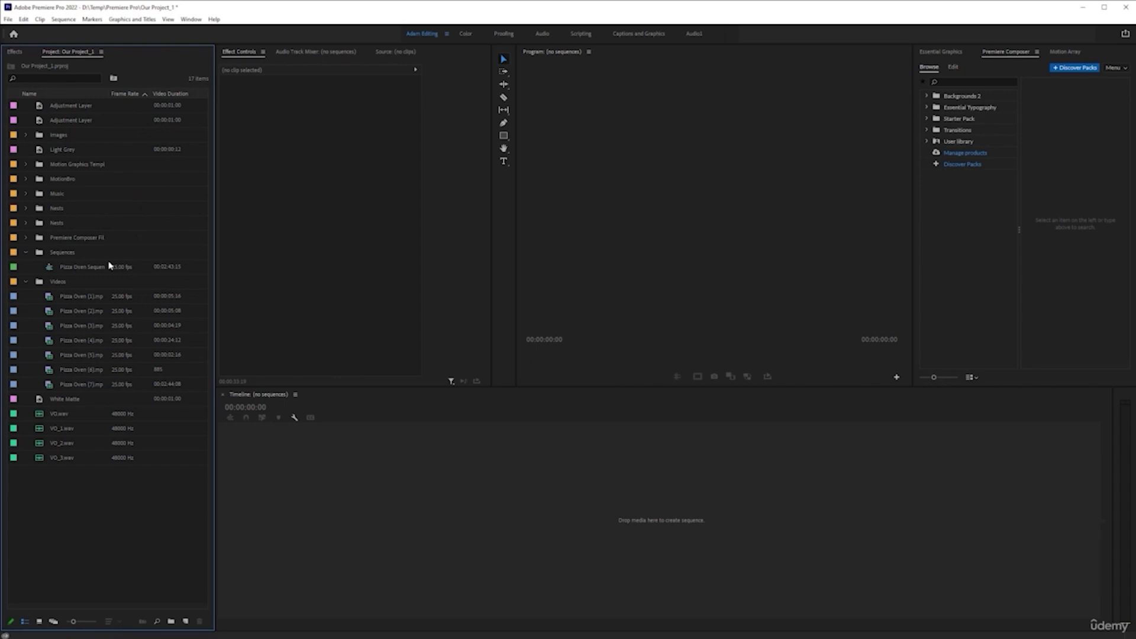
click(26, 253)
click(27, 268)
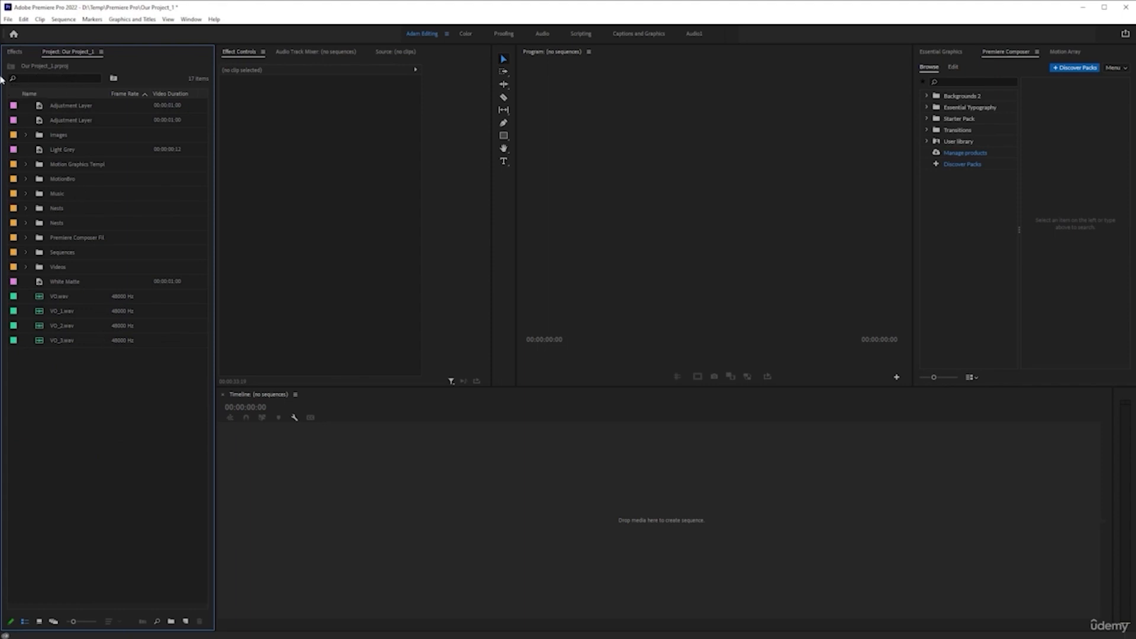
Step: Search the project for "seq" and preview the Wood Pellets and Pizza Text sequences from their start
click(51, 79)
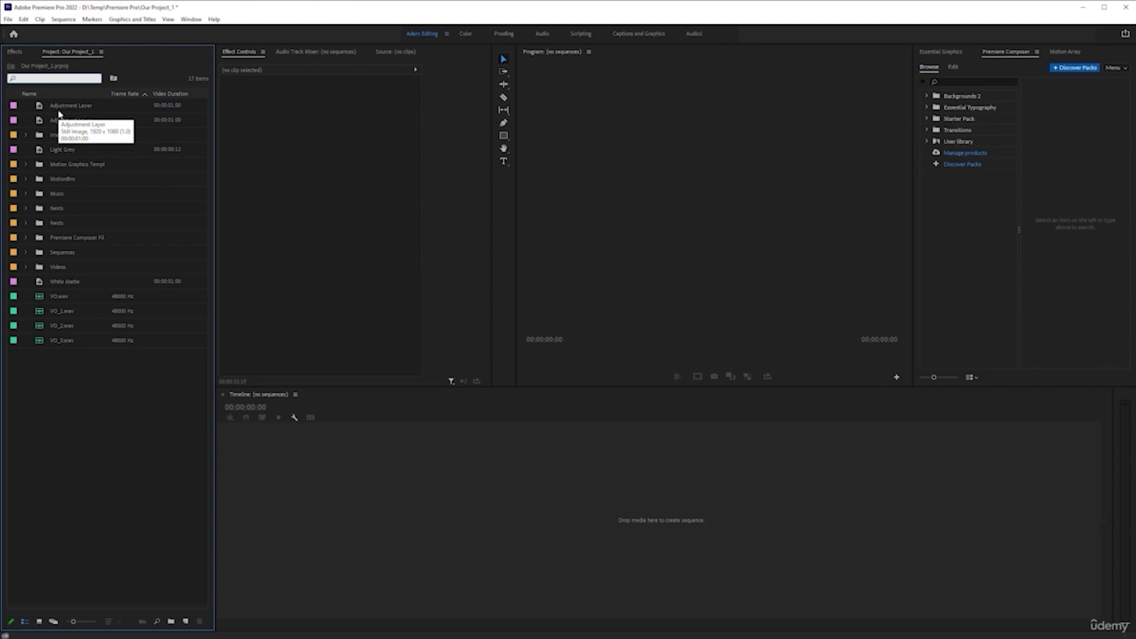
text(seq)
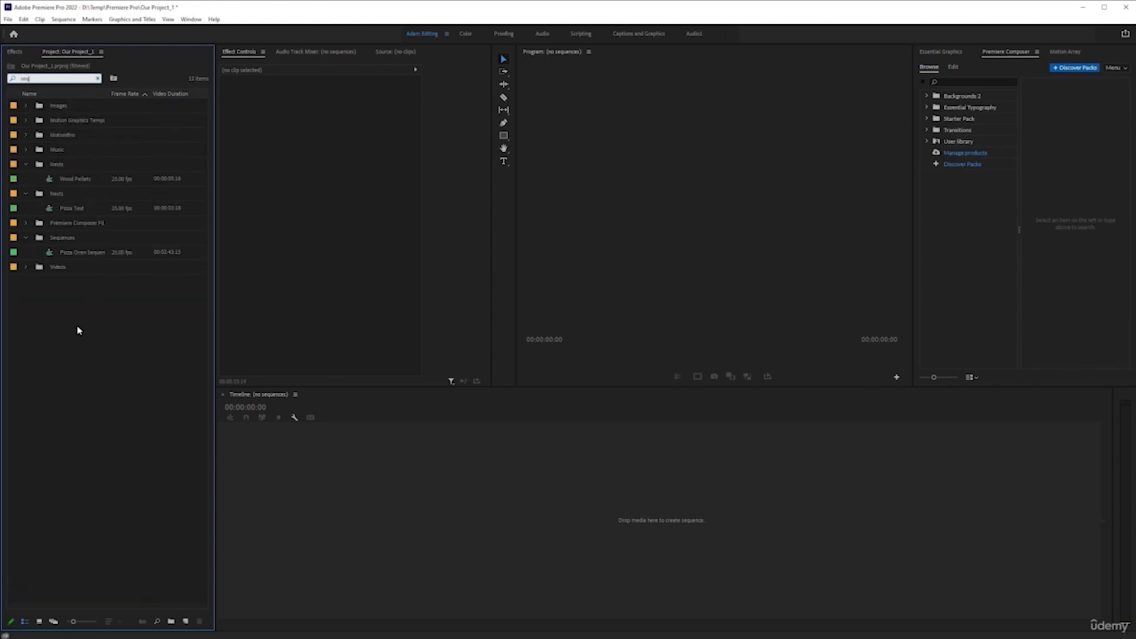
click(75, 182)
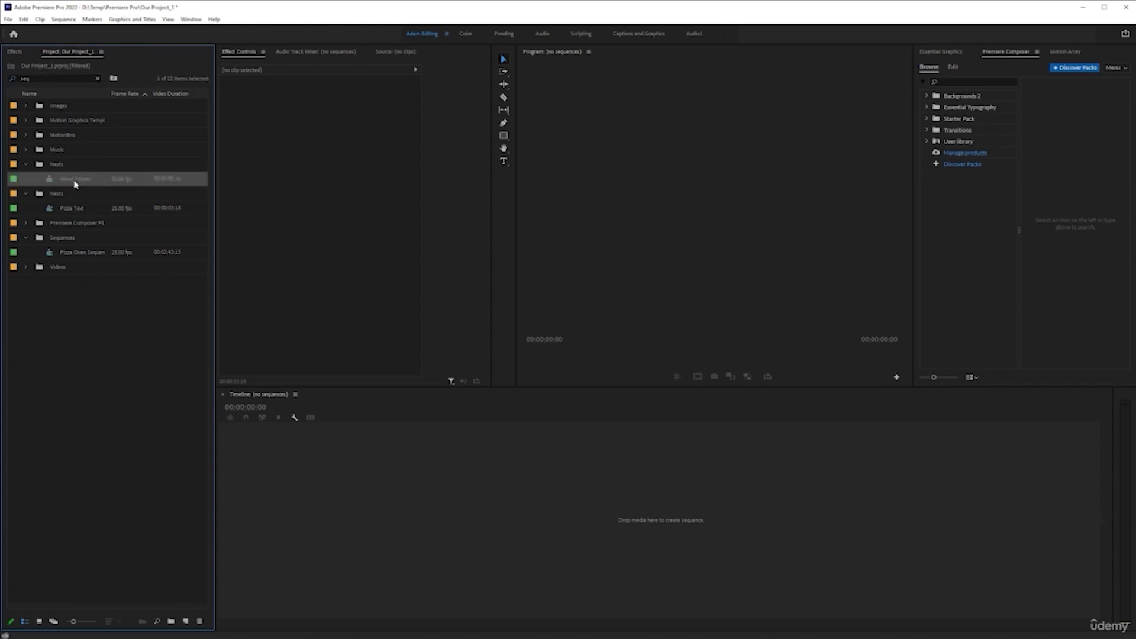
double_click(74, 178)
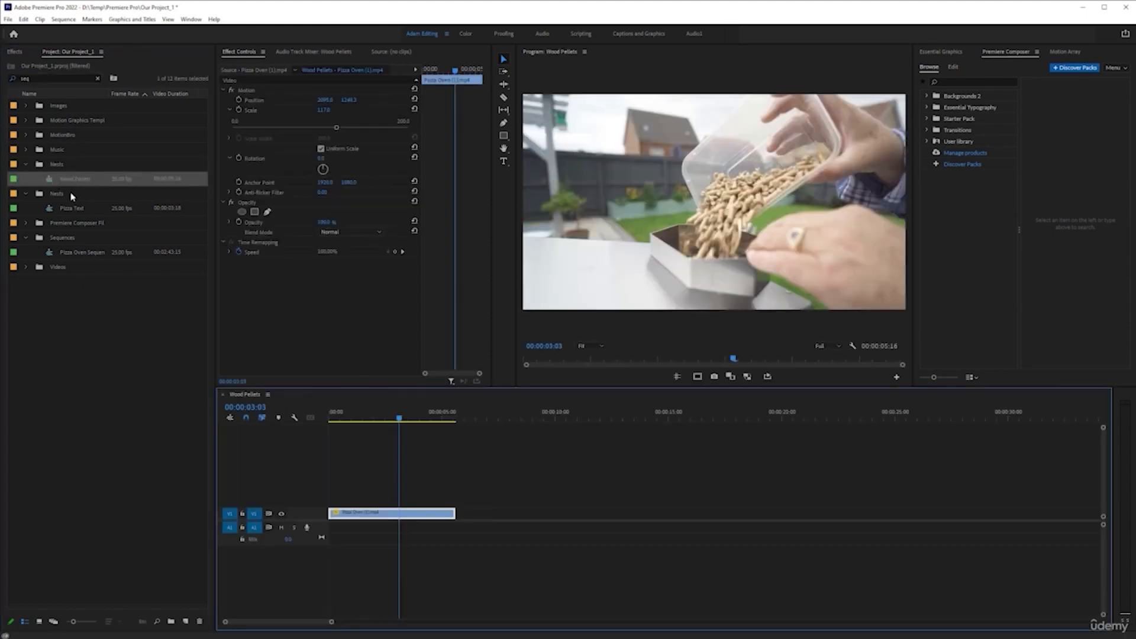
drag(398, 419, 296, 419)
key(space)
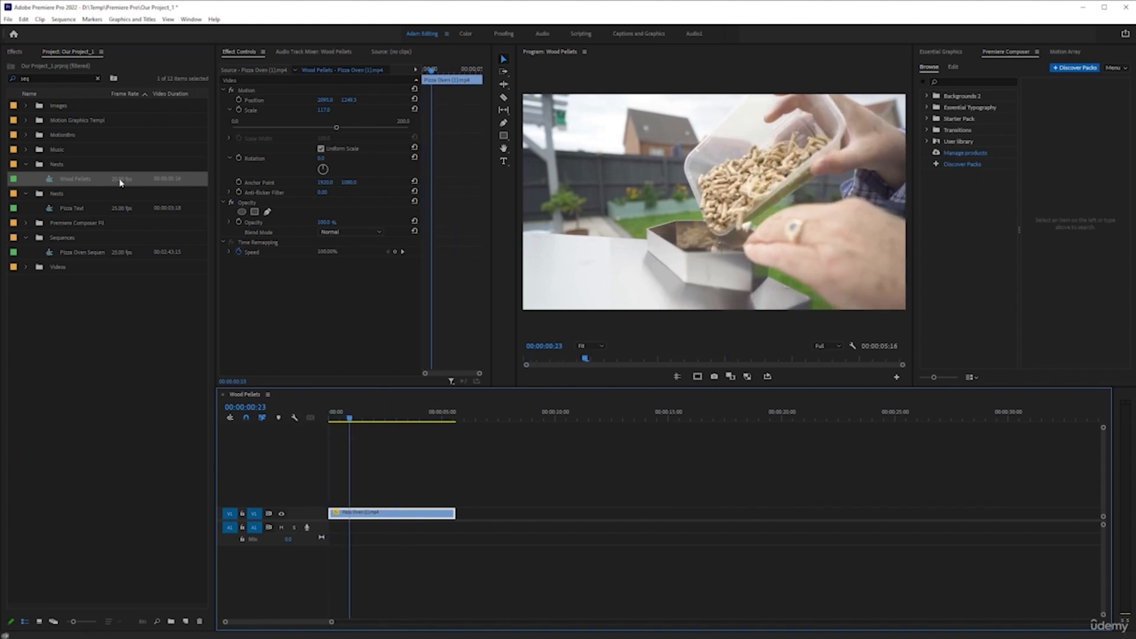
double_click(69, 208)
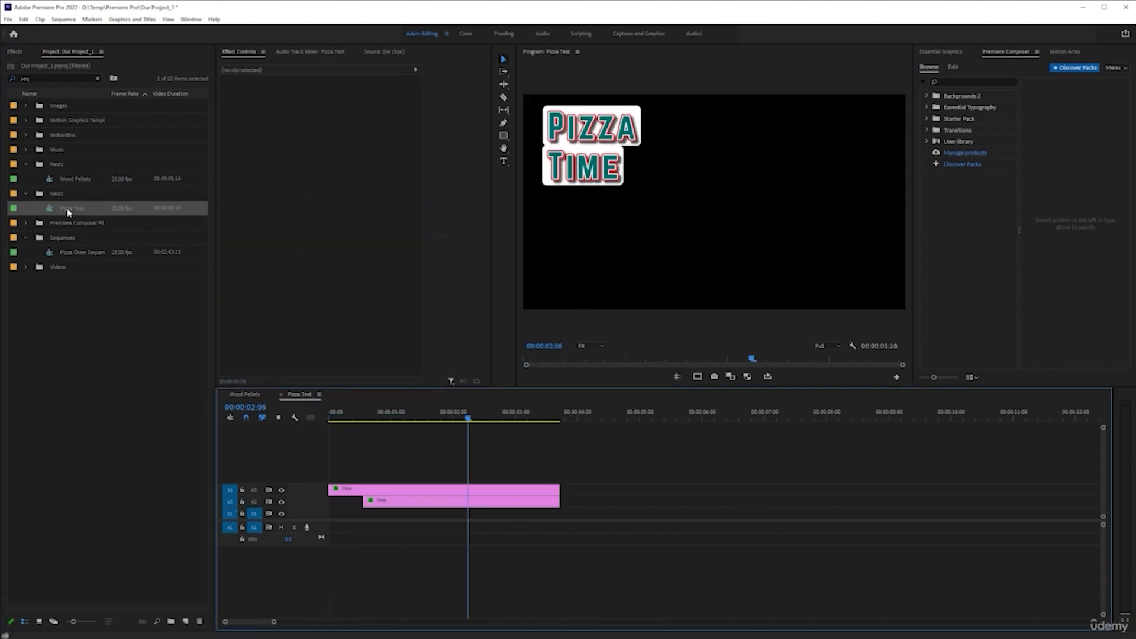
drag(348, 417, 282, 410)
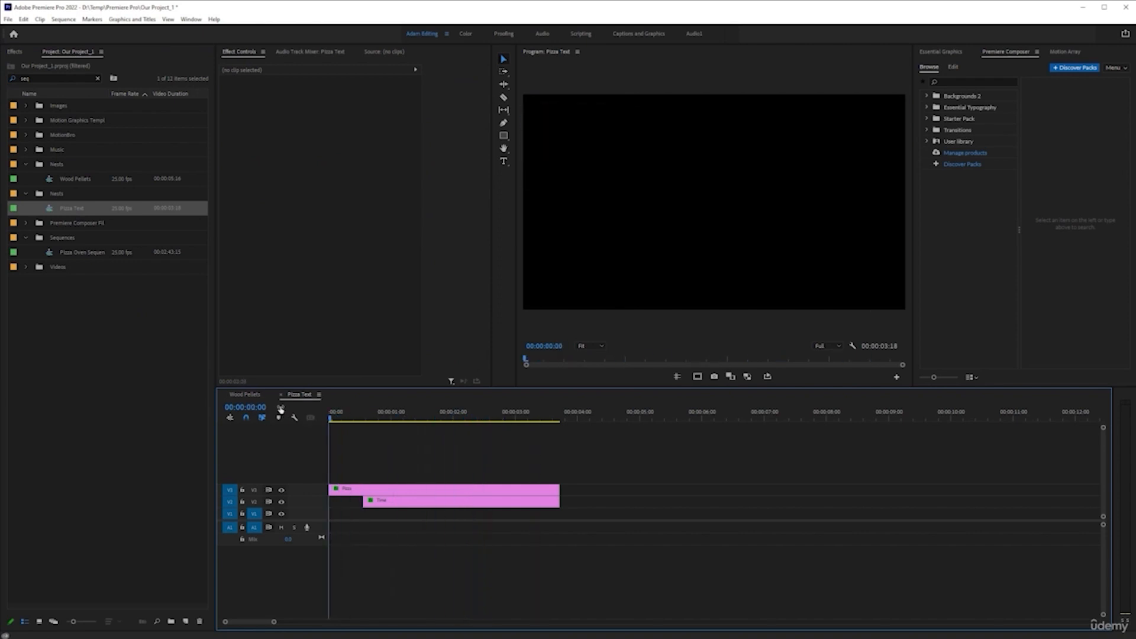
Step: Leave only Pizza Oven Sequence 1080 open in the timeline and clear the project search
double_click(70, 251)
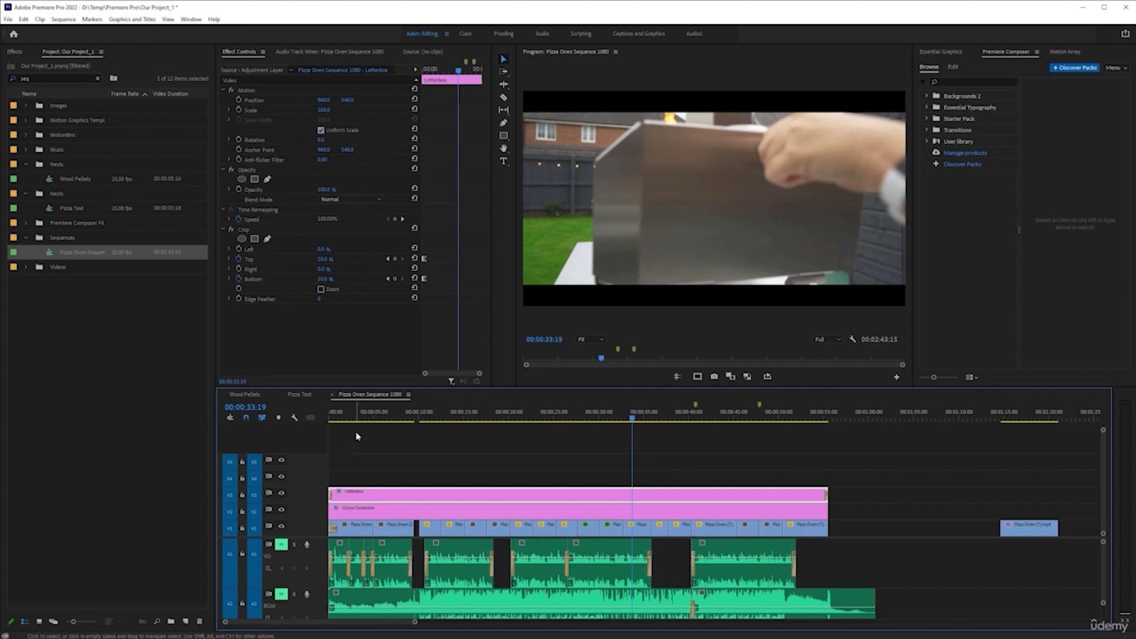
click(281, 395)
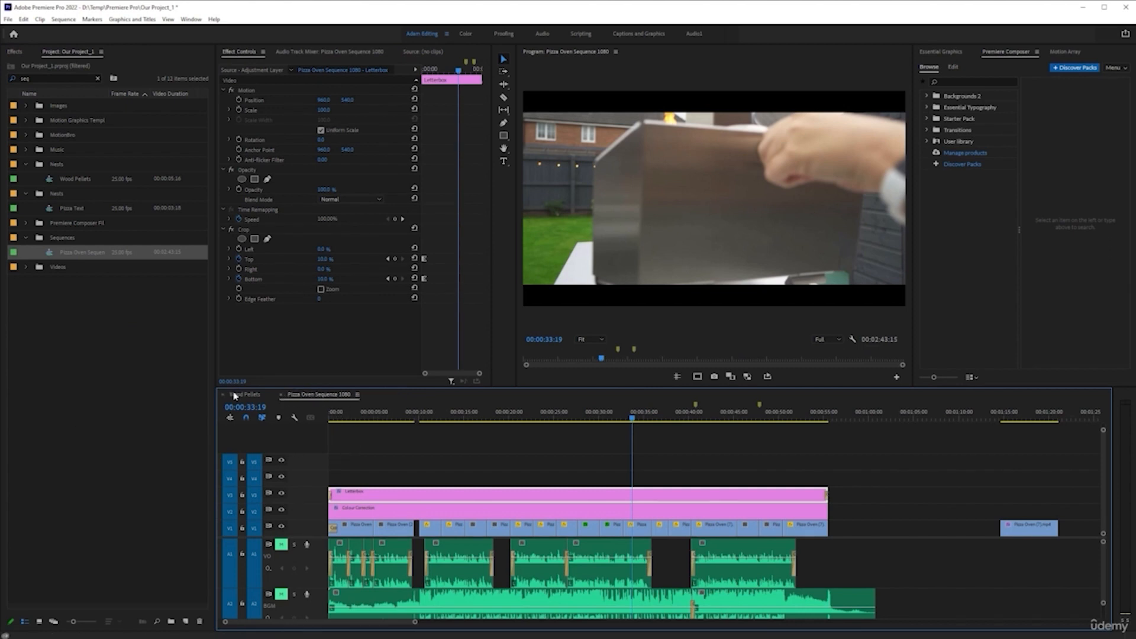
click(223, 395)
click(98, 80)
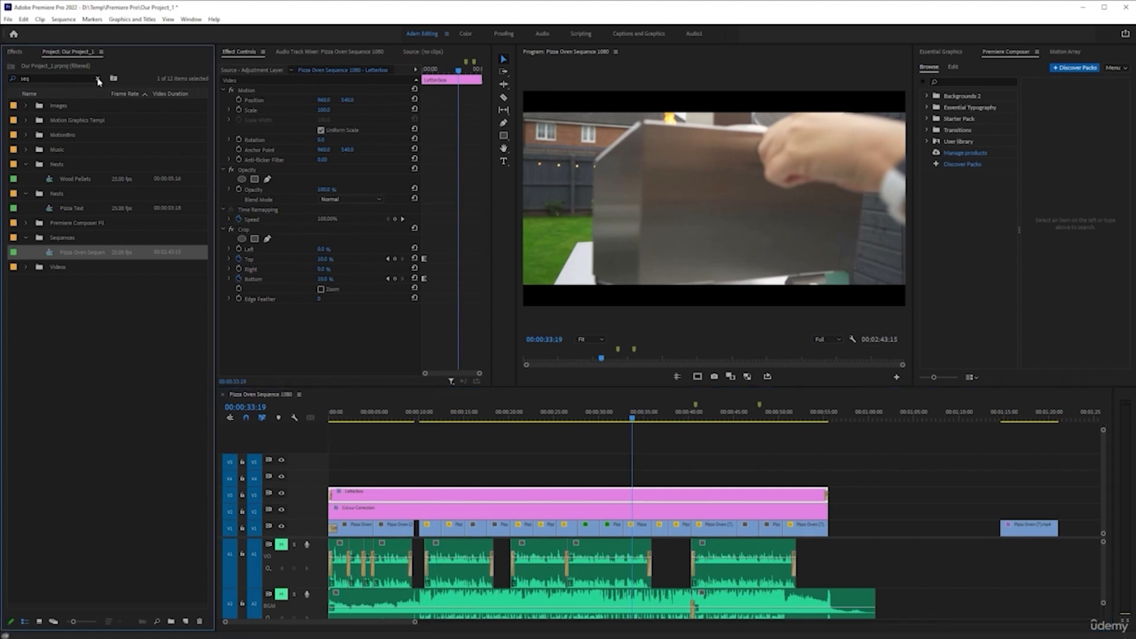
click(98, 79)
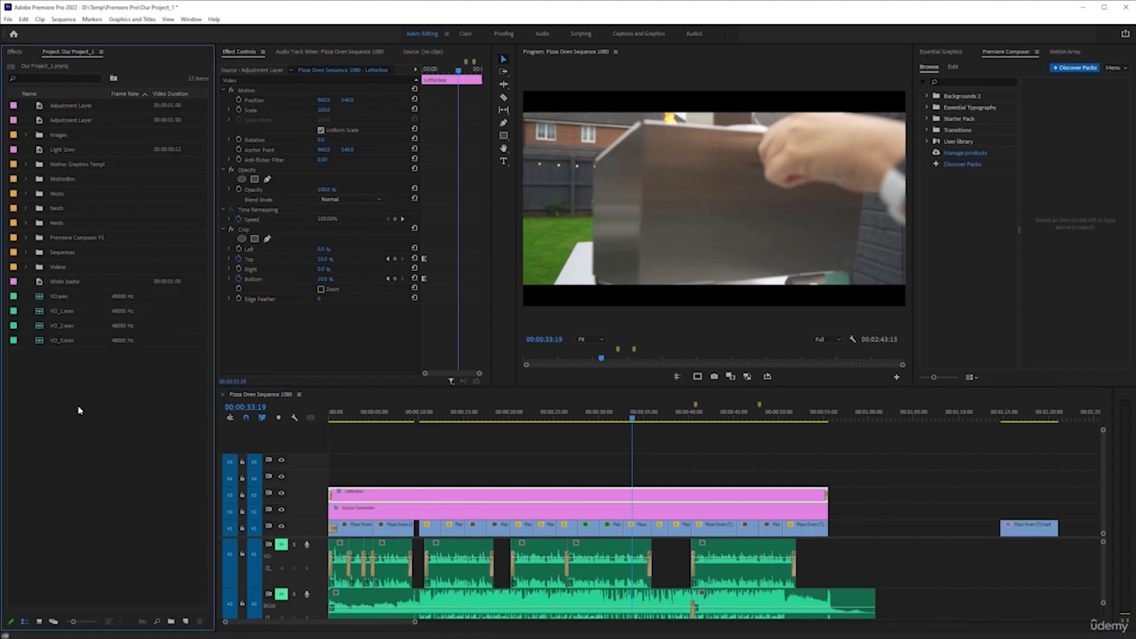
Step: Show the Sequences bin as thumbnails and duplicate Pizza Oven Sequence 1080
double_click(37, 256)
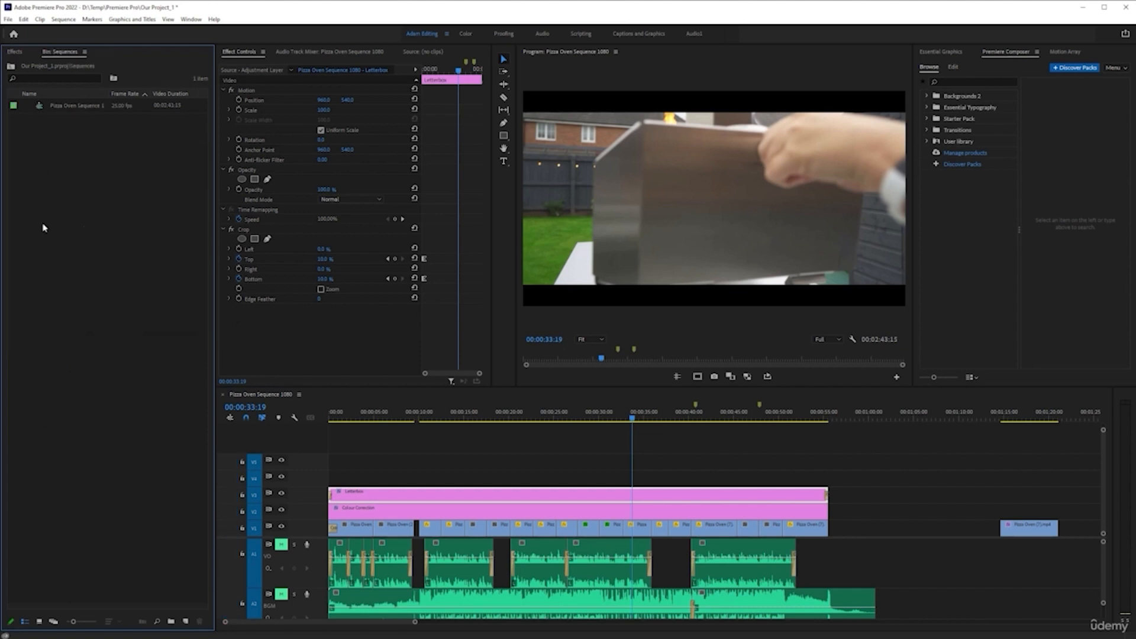
click(39, 622)
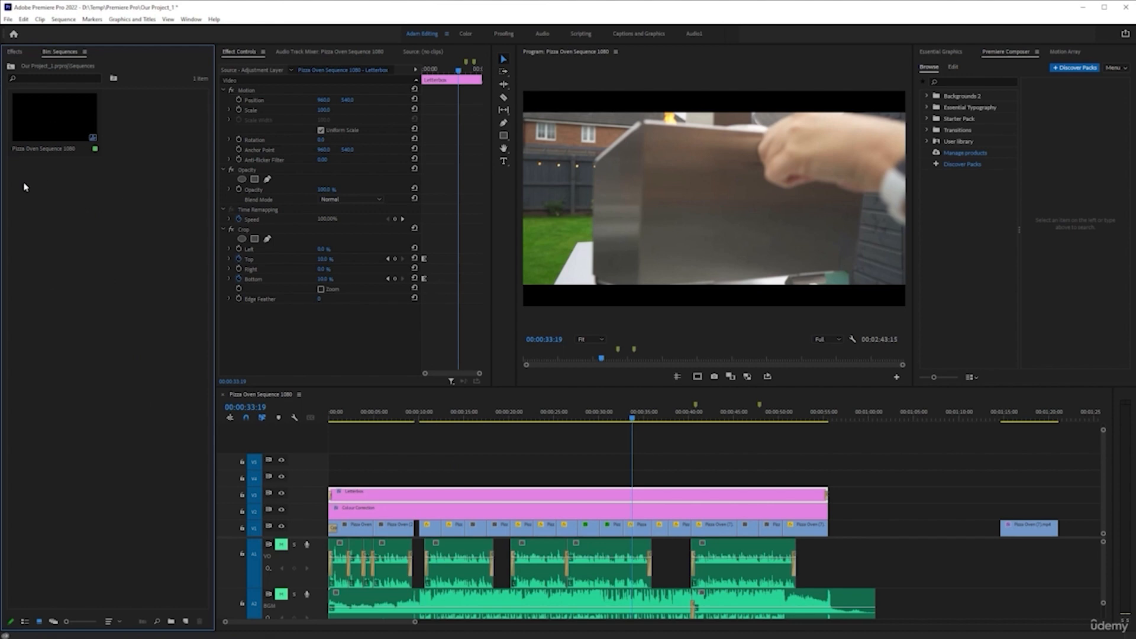
right_click(58, 107)
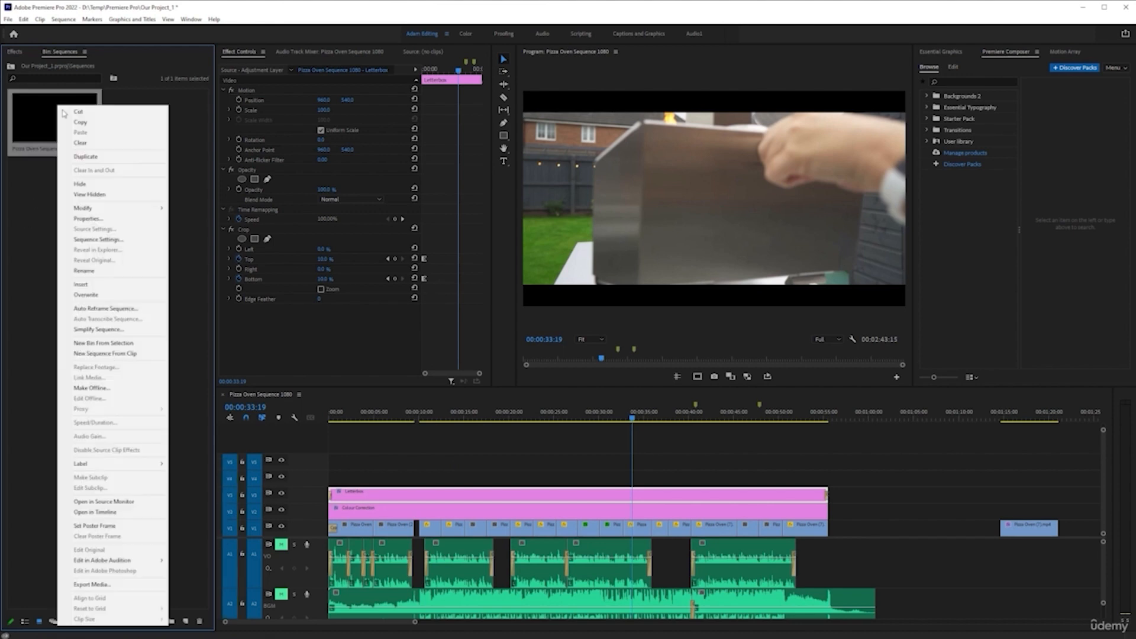
click(101, 156)
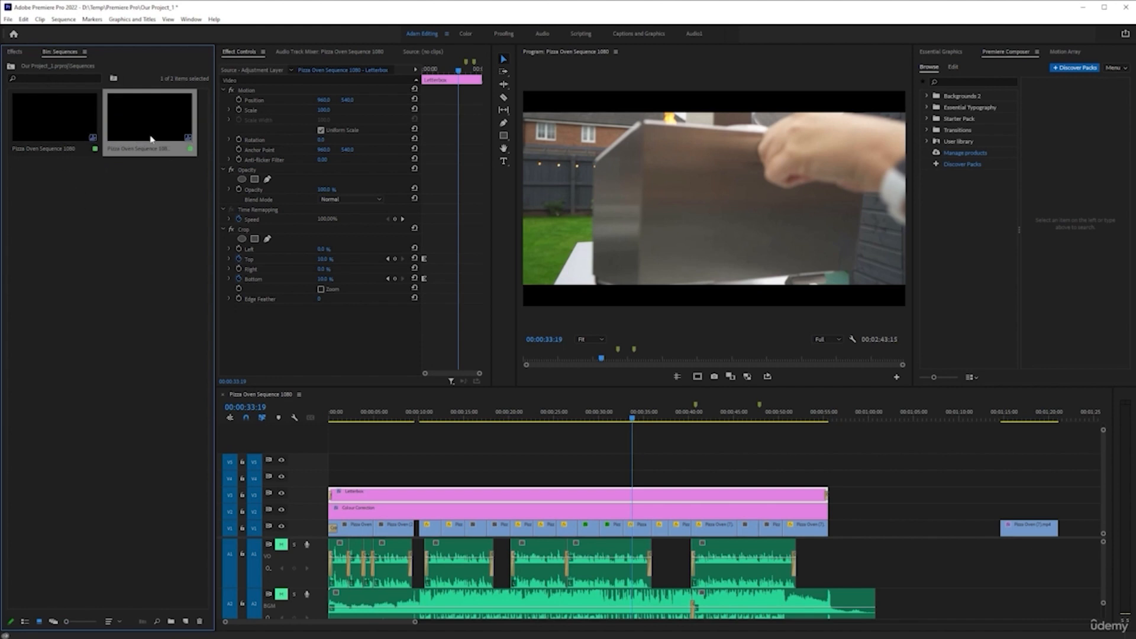
Step: Show the Sequences bin as a list and widen the Name column to fit the full sequence names
click(25, 622)
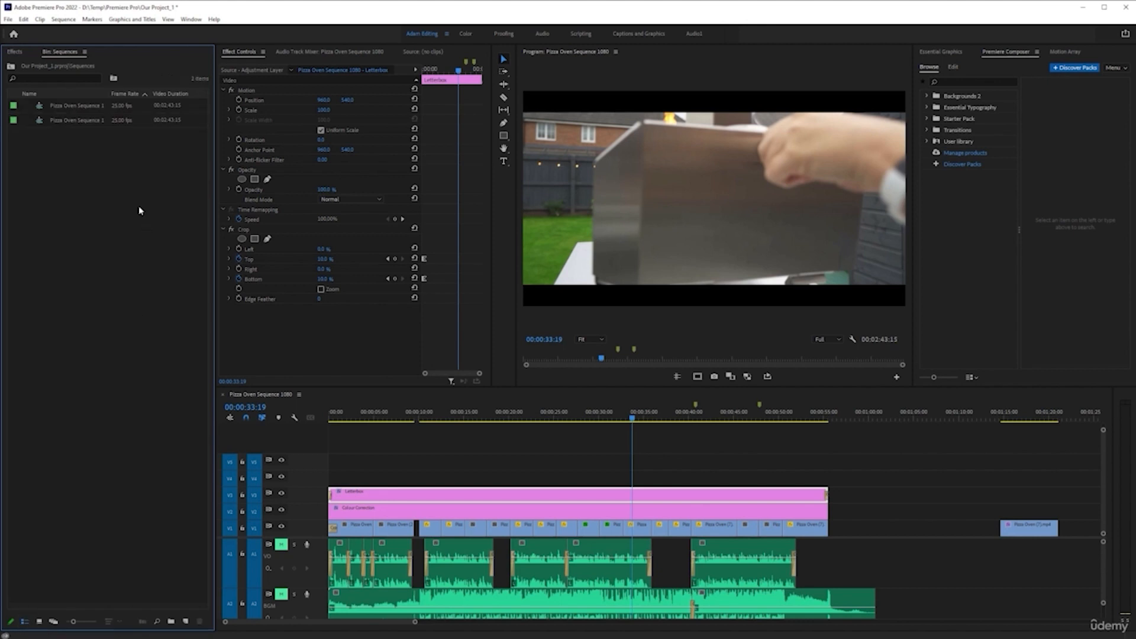
drag(109, 94, 150, 94)
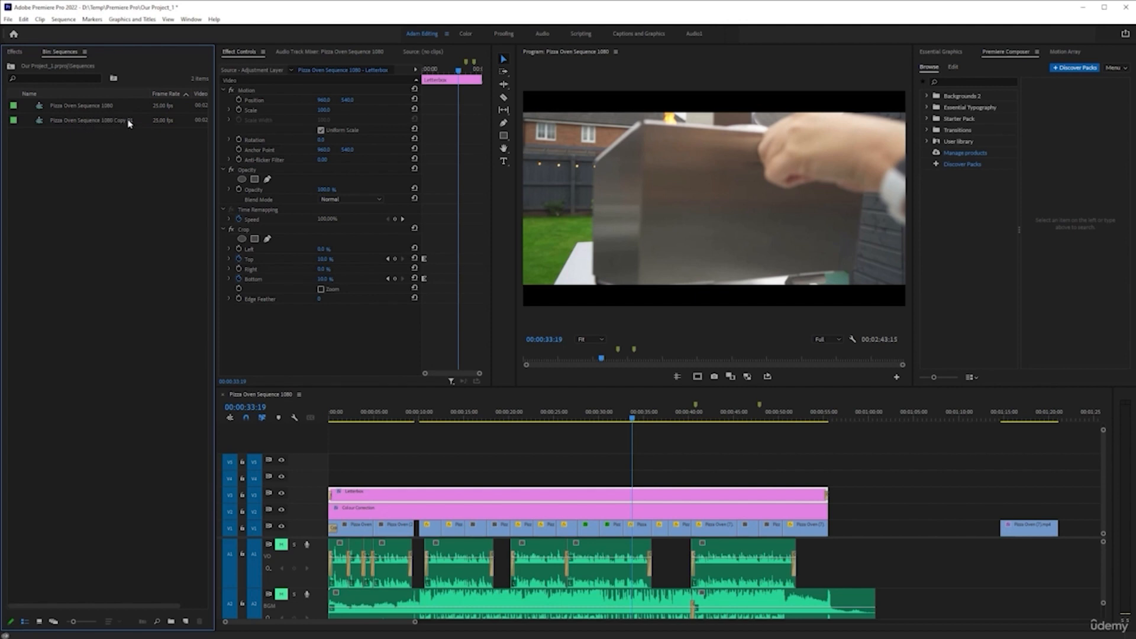
click(108, 128)
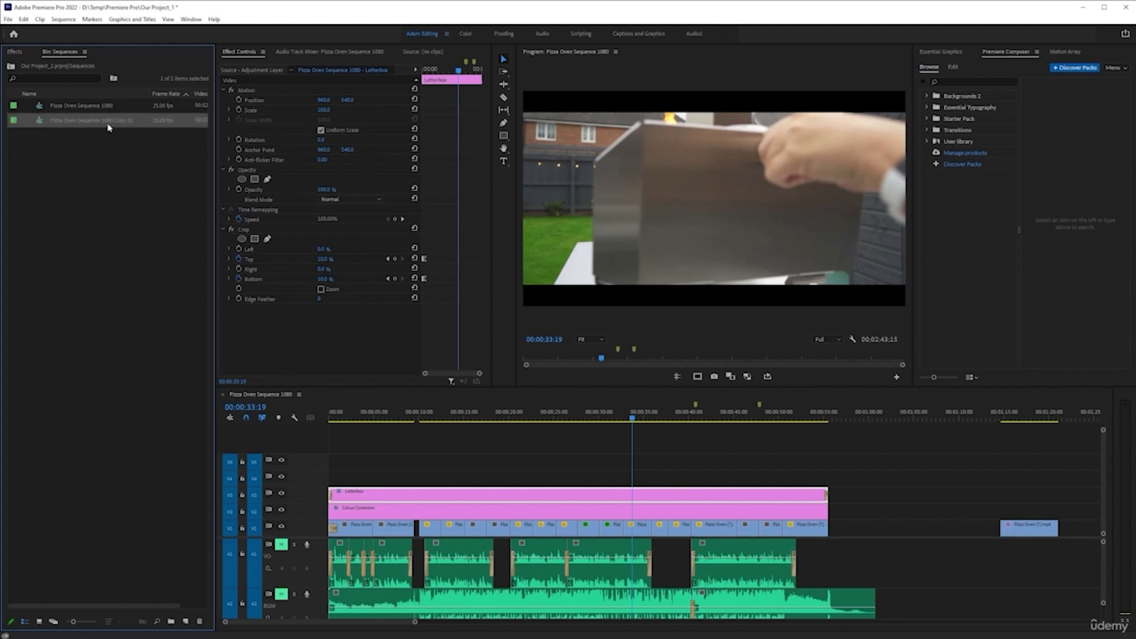
click(101, 123)
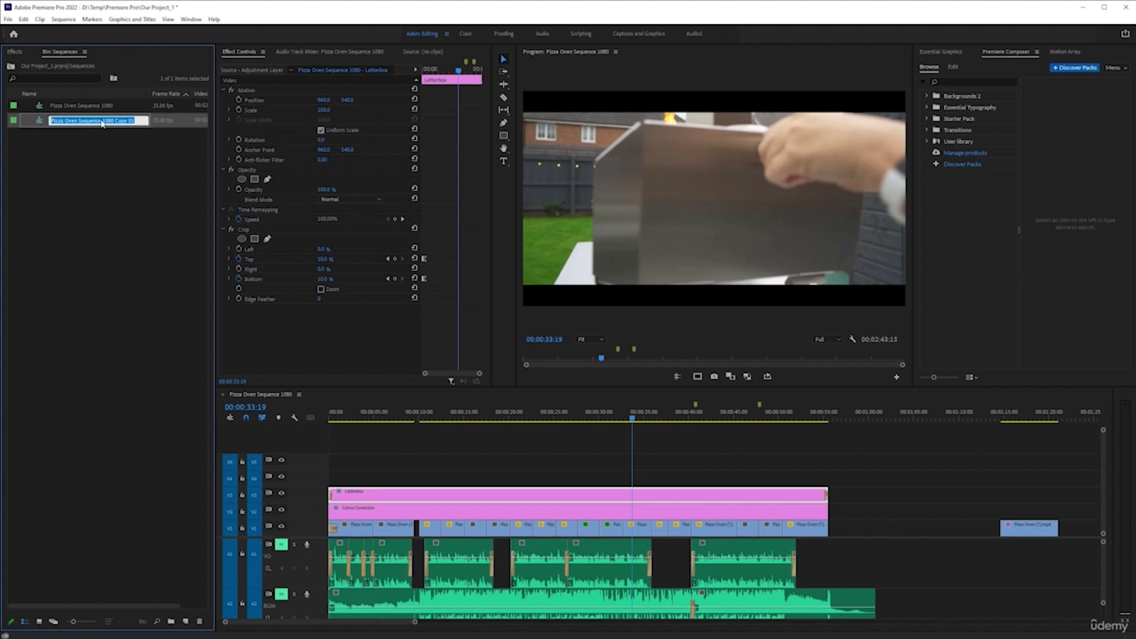
key(Return)
Step: Rename the duplicated pizza oven sequence as Master Clip Example
right_click(94, 123)
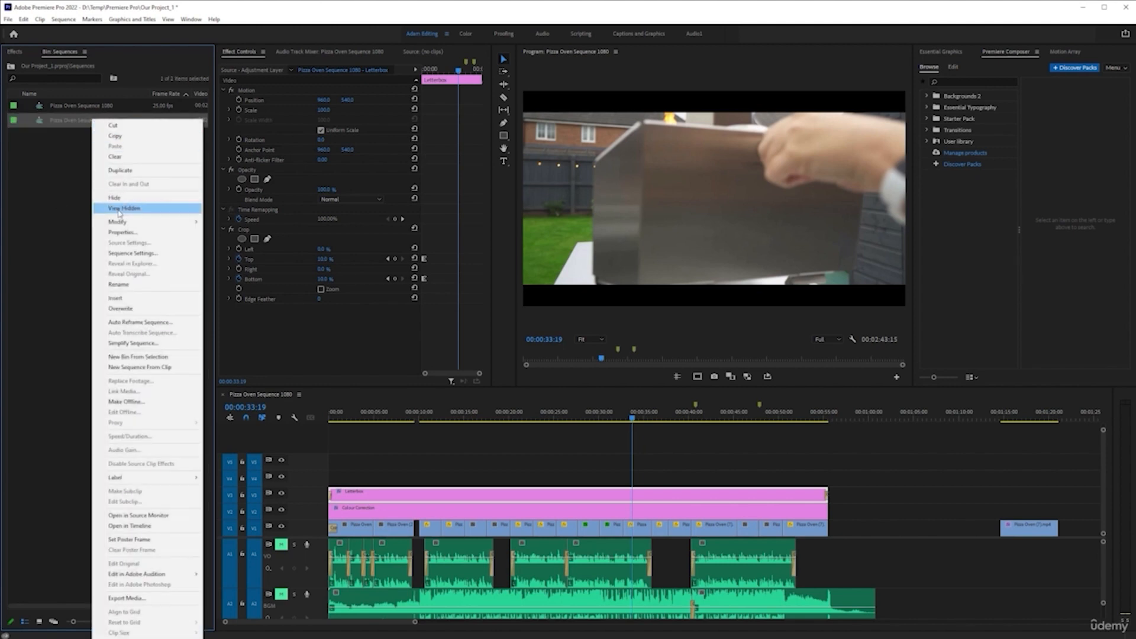
click(119, 284)
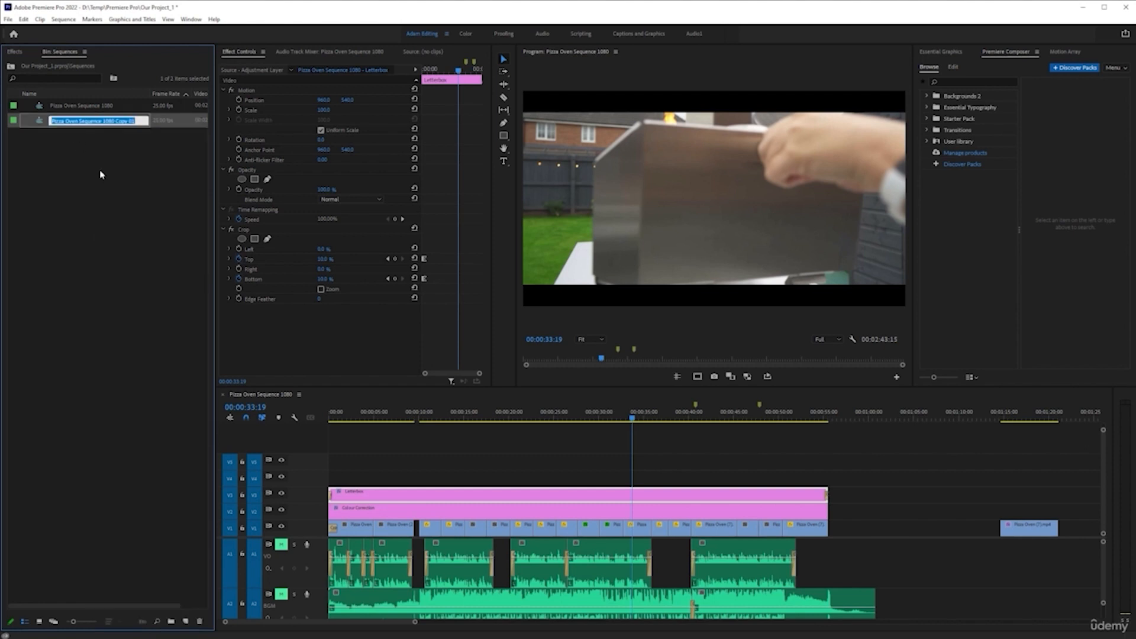
text(M)
key(Return)
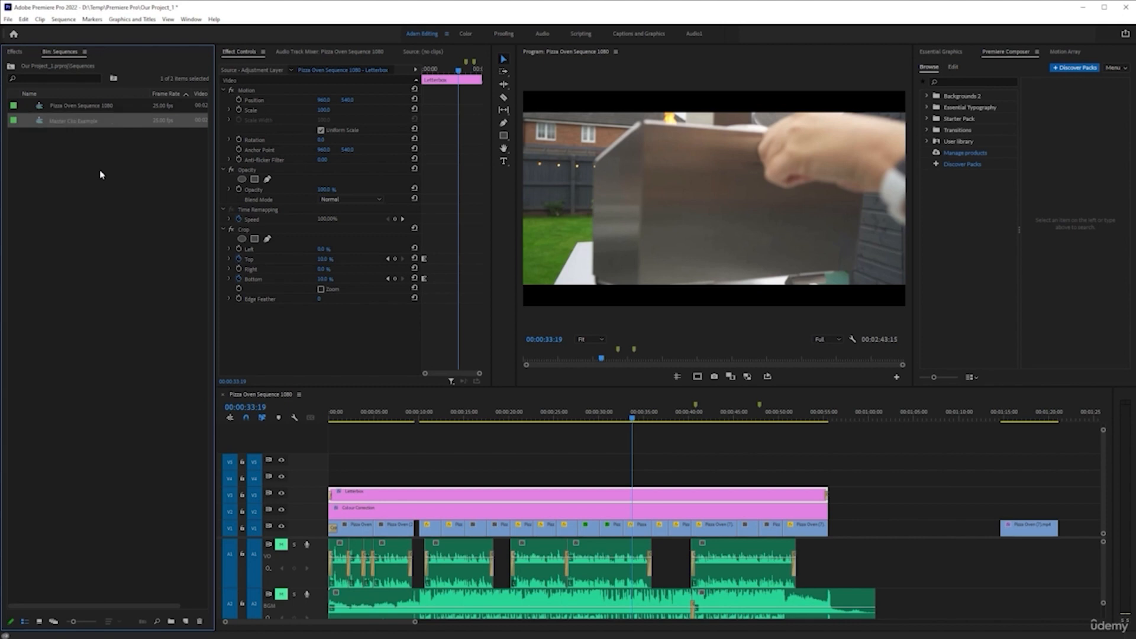
click(100, 177)
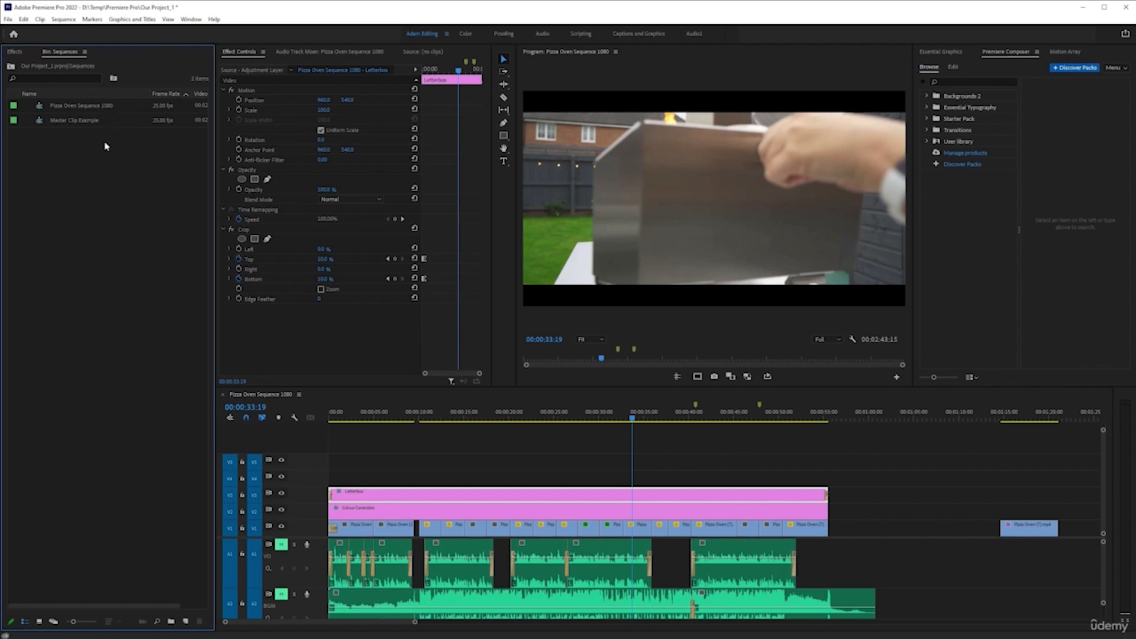
Step: Open the Master Clip Example sequence in the timeline and close Pizza Oven Sequence 1080
double_click(118, 125)
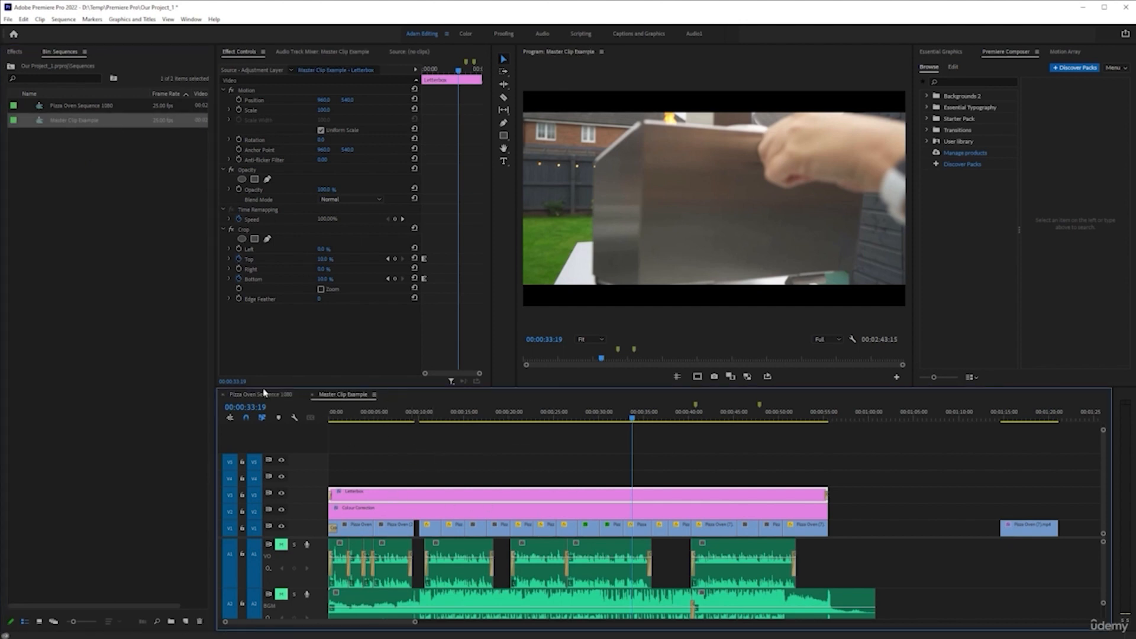
click(224, 396)
key(minus)
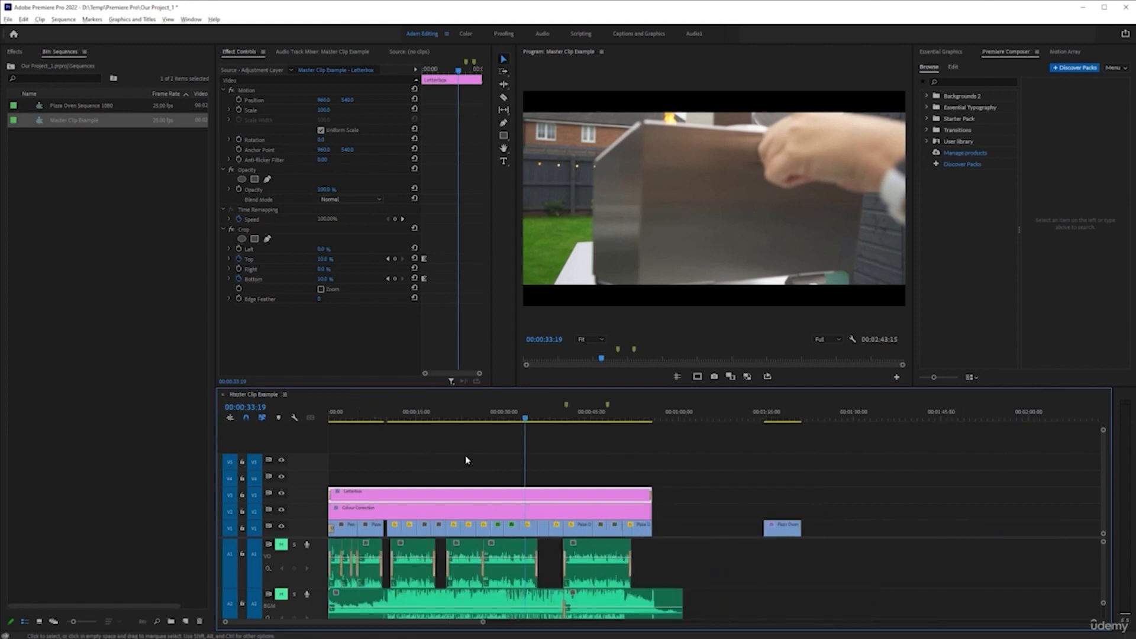
key(minus)
key(equal)
key(equal)
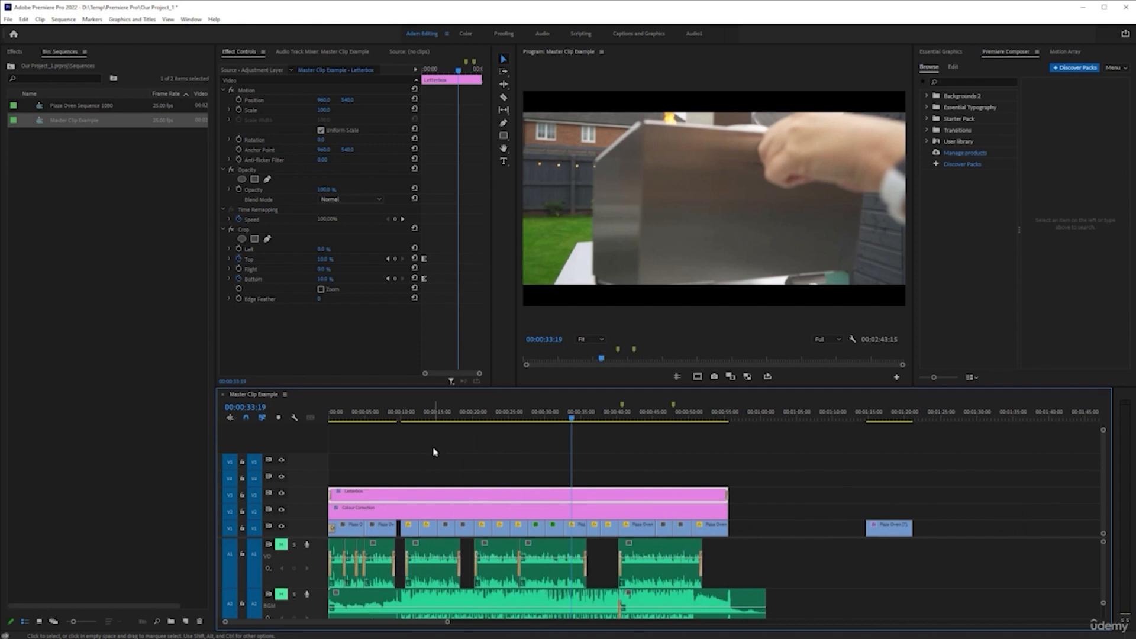
key(equal)
key(minus)
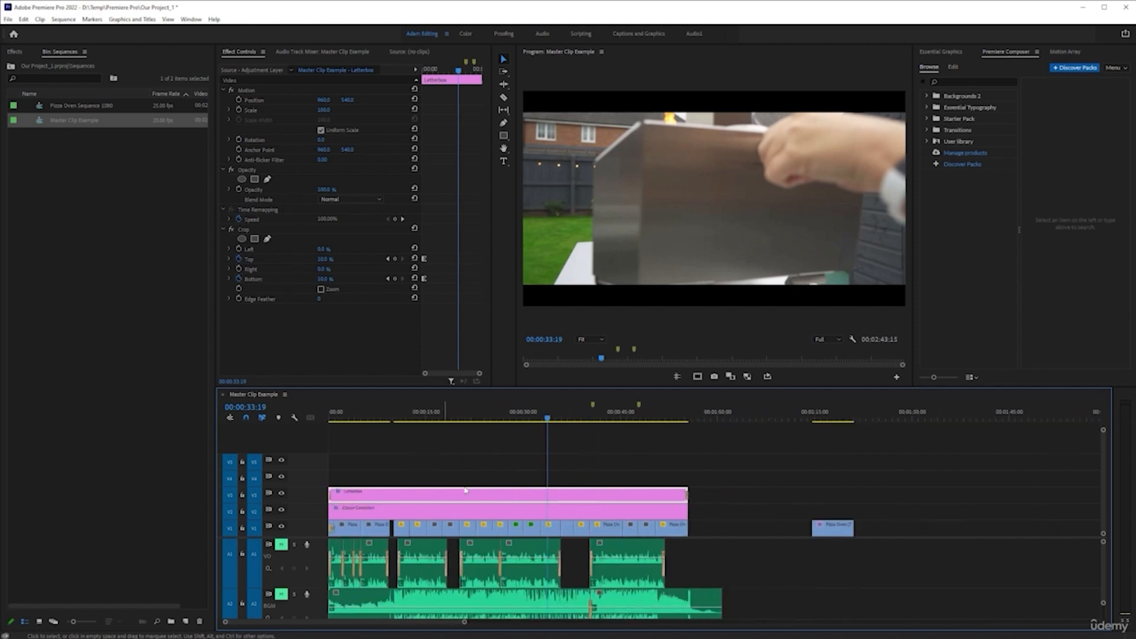
Step: Delete the Letterbox and colour correction adjustment layers above the main footage
drag(494, 471, 592, 514)
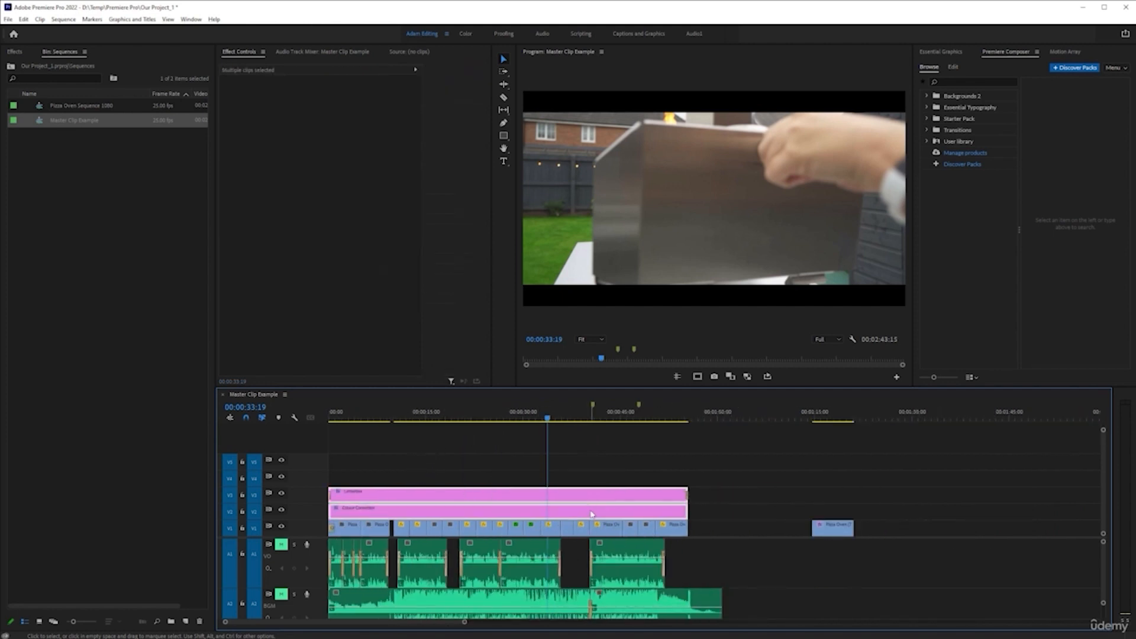
key(Delete)
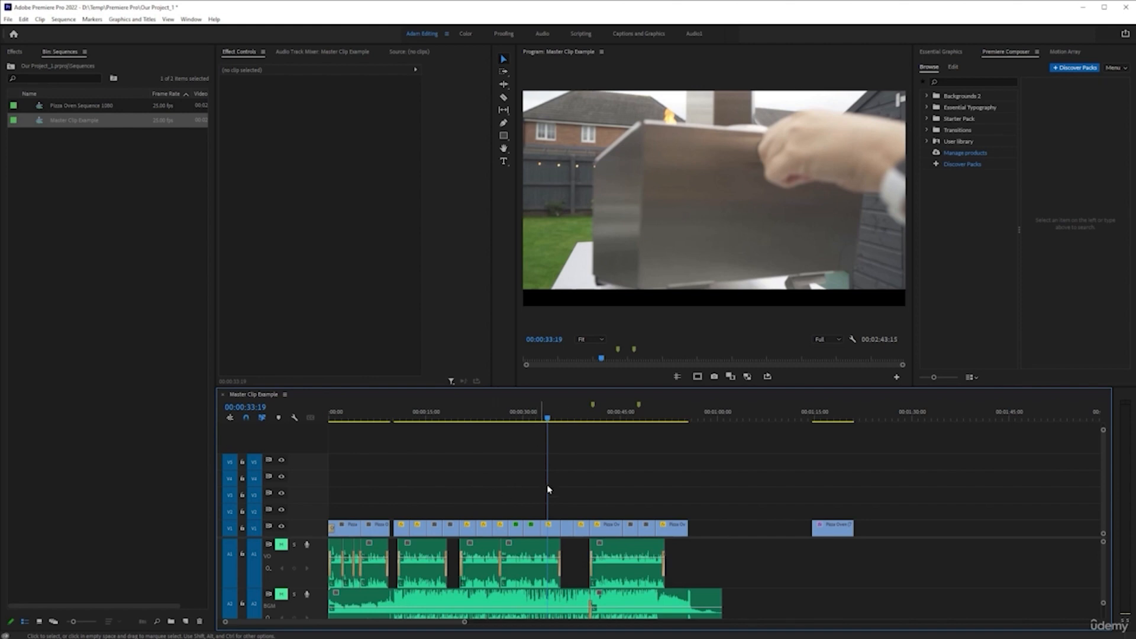
key(minus)
key(minus)
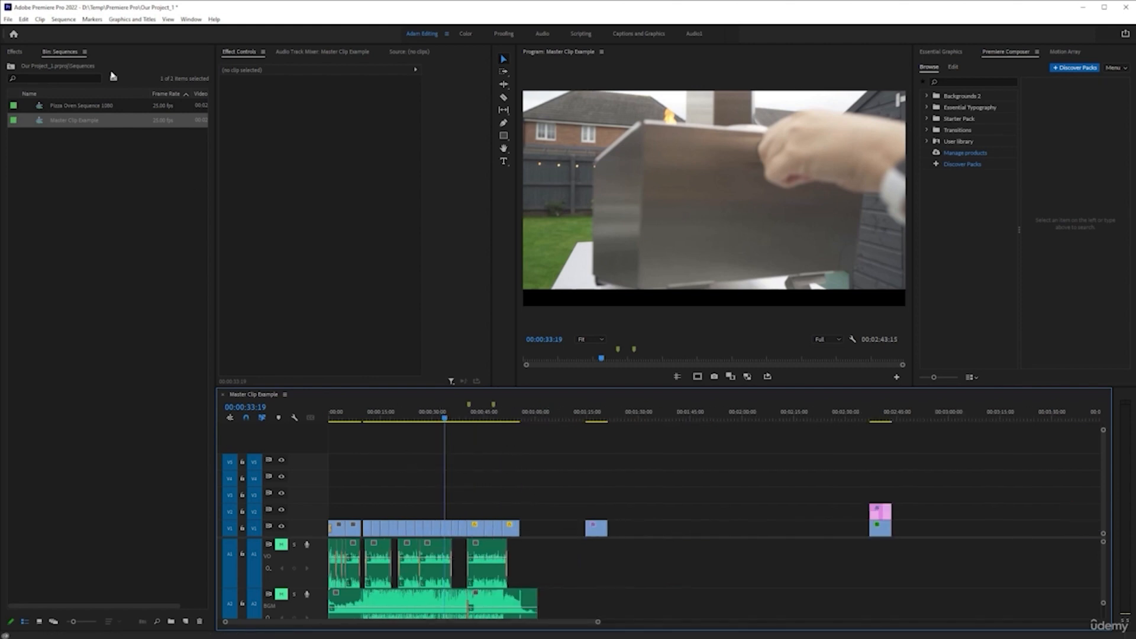
Step: Open the project's Videos bin, narrow its Name column and select Pizza Oven (4).mp4
click(11, 66)
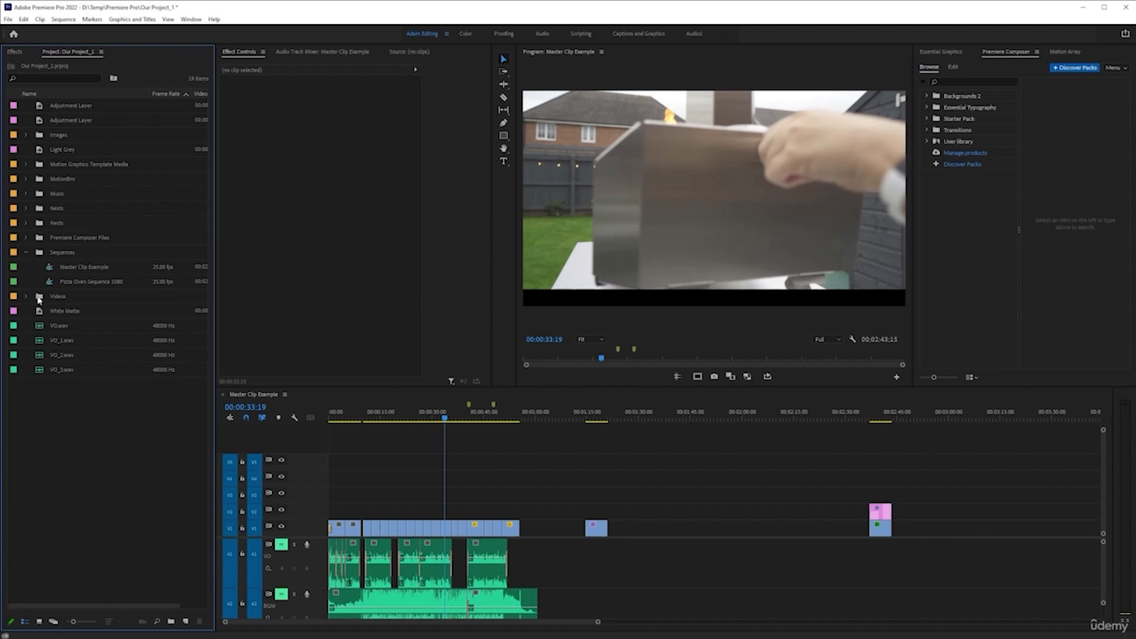
double_click(39, 297)
drag(148, 96, 105, 97)
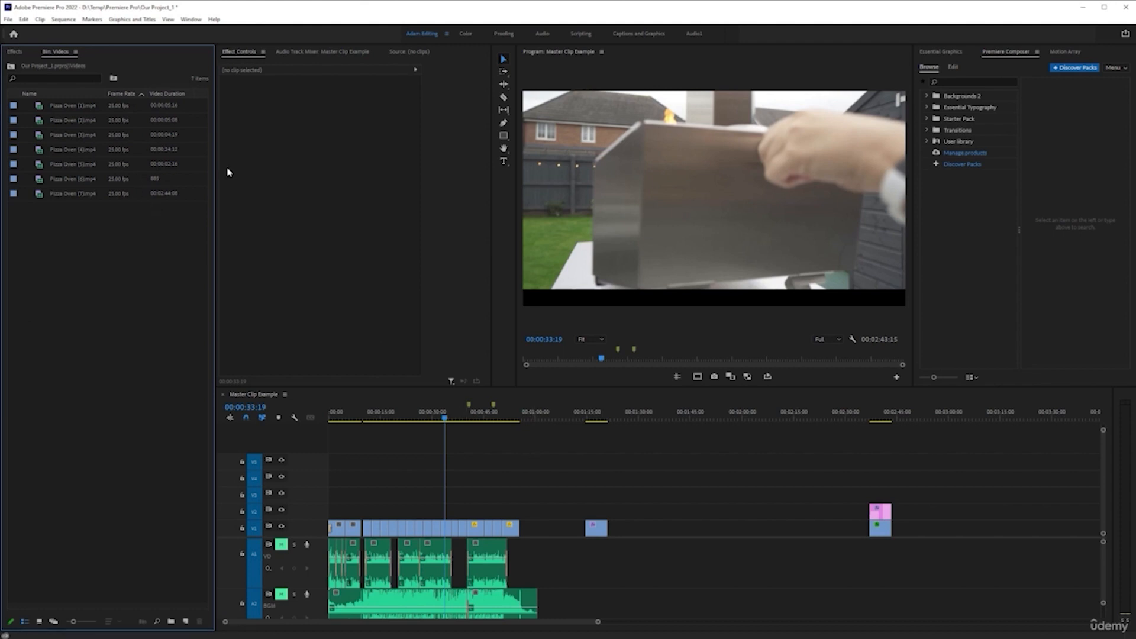
click(168, 155)
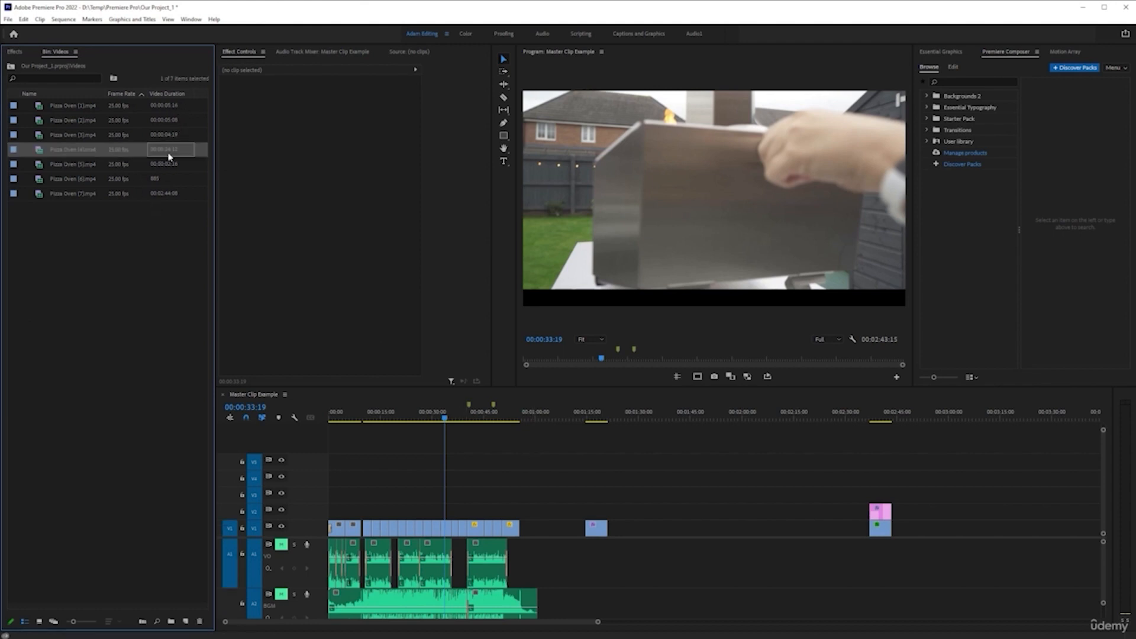
Step: Delete all the remaining video and audio clips from the Master Clip Example timeline
key(minus)
key(minus)
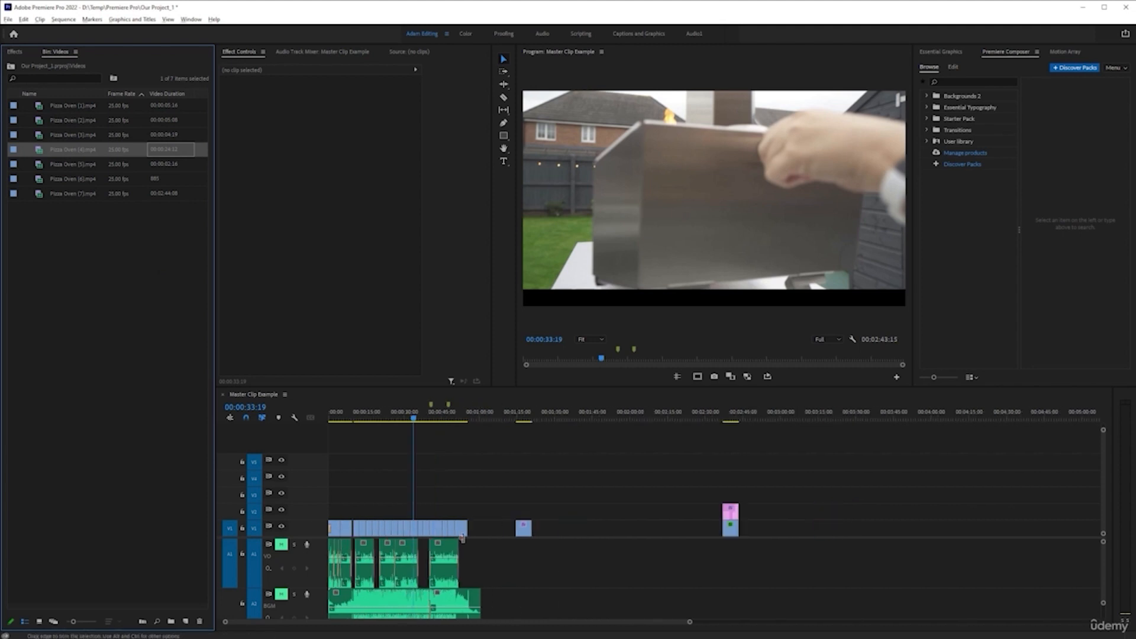
drag(803, 453, 191, 617)
key(Delete)
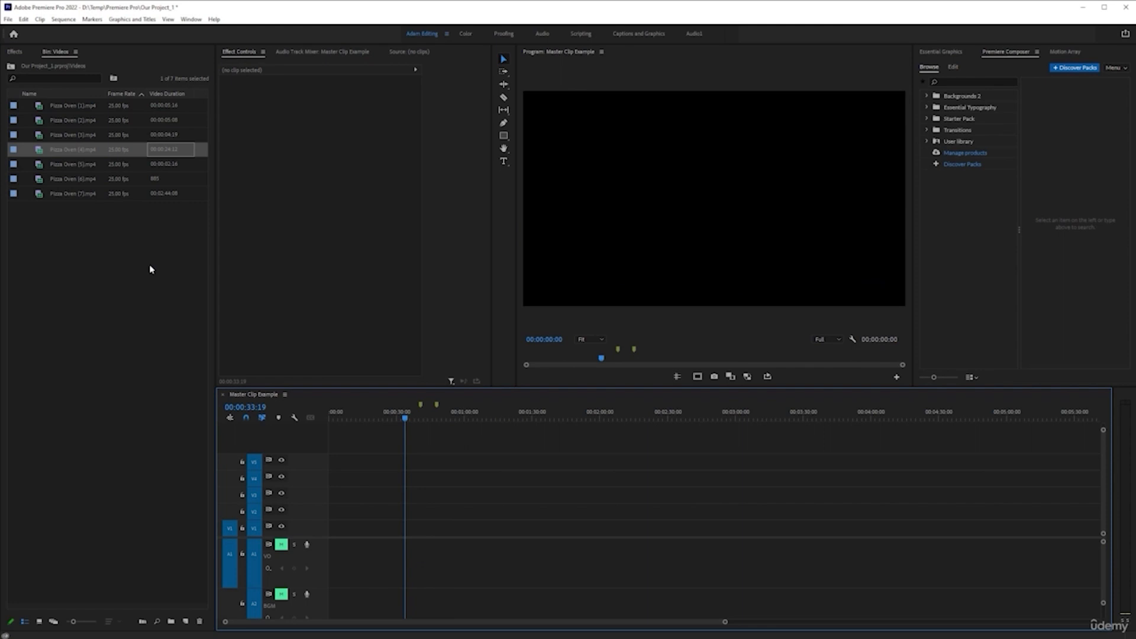
Step: Place Pizza Oven (4).mp4 at the start of tracks V1 and A1 and preview it
drag(78, 153, 333, 535)
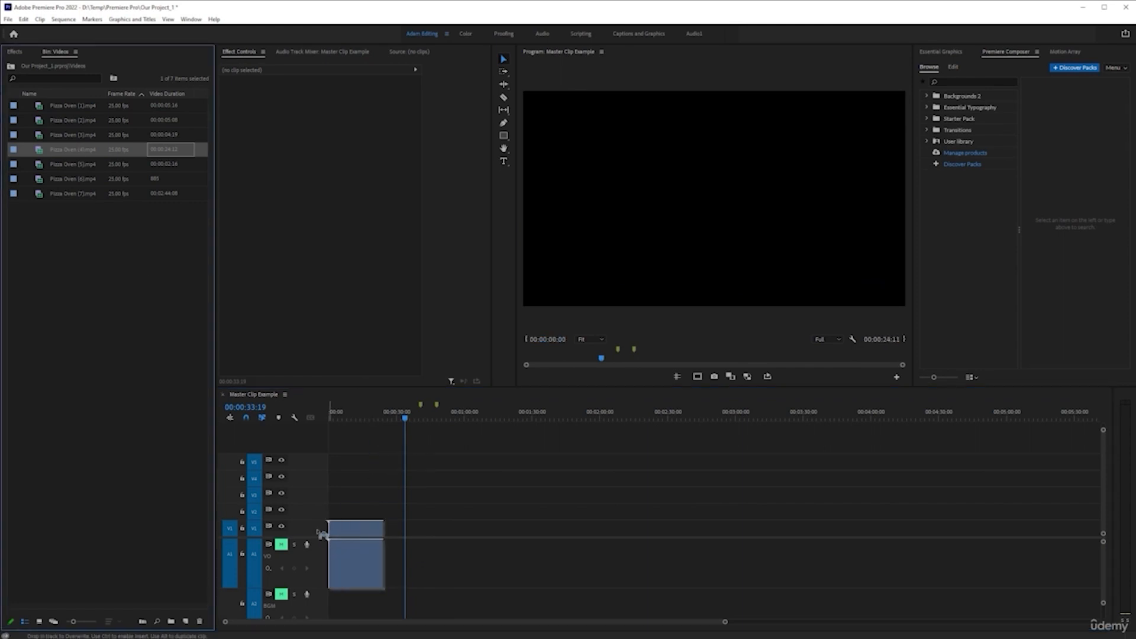
click(358, 417)
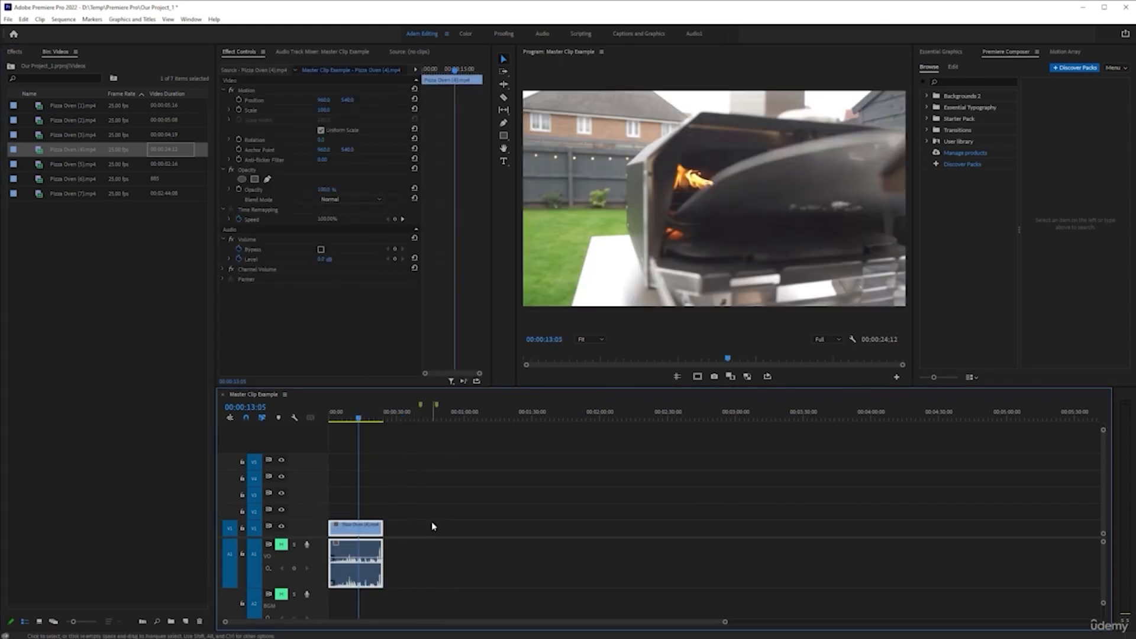
click(434, 528)
key(space)
key(space)
Step: Delete only the audio part of the Pizza Oven (4) clip, keeping its video on V1
click(357, 552)
click(474, 528)
click(363, 545)
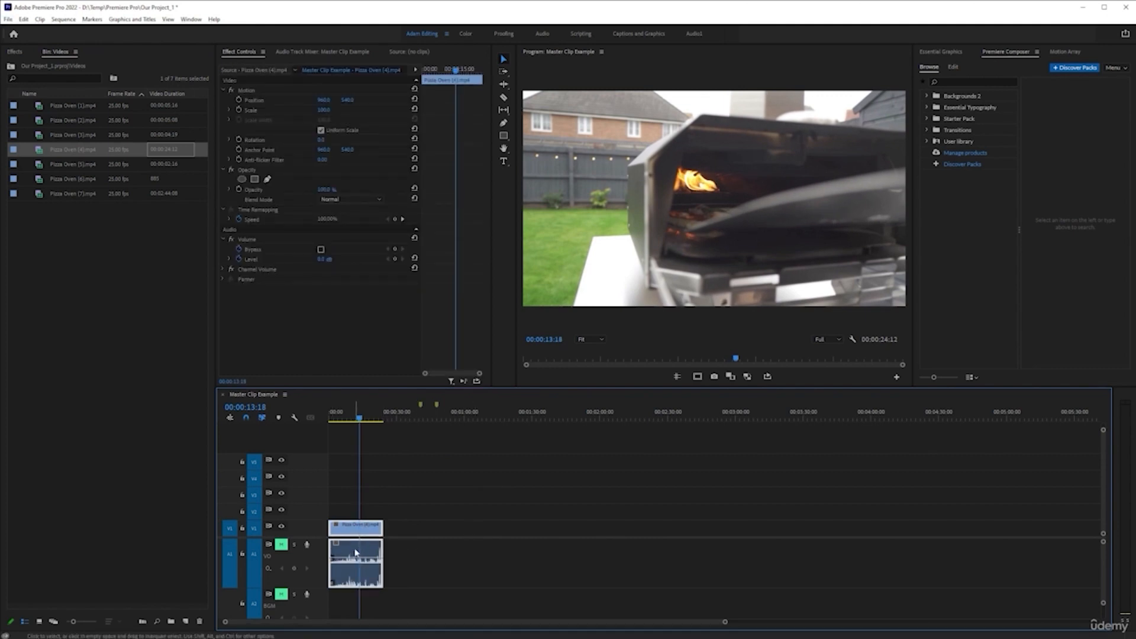
click(481, 551)
click(354, 551)
key(Delete)
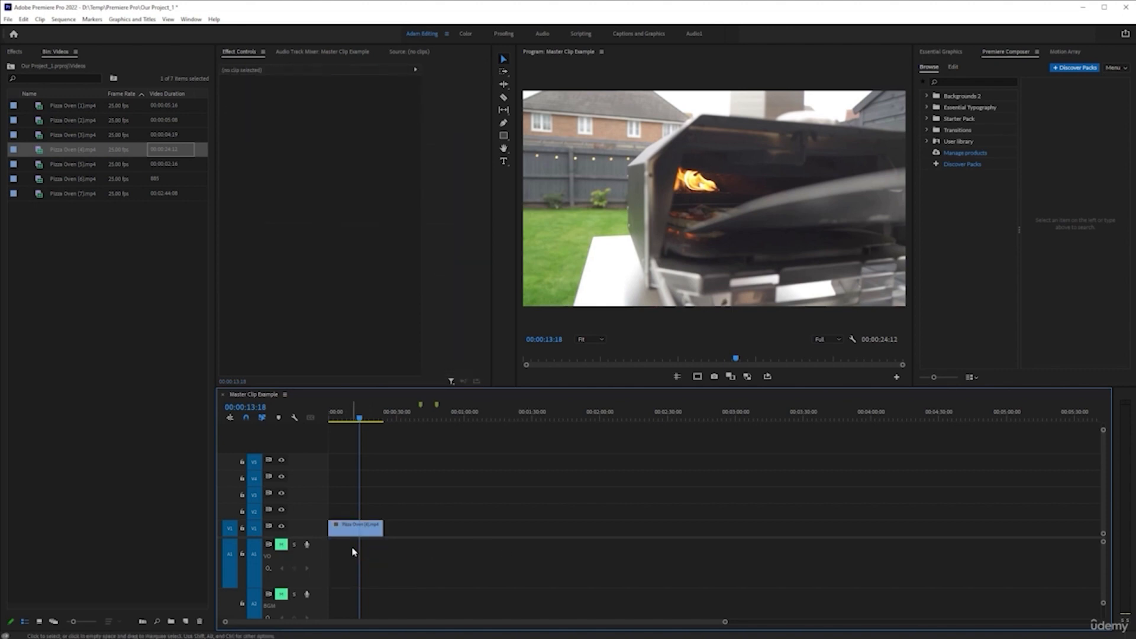
Step: Extend the end of the Pizza Oven (4) video clip to about 55 seconds and play it from the start
drag(382, 530, 427, 531)
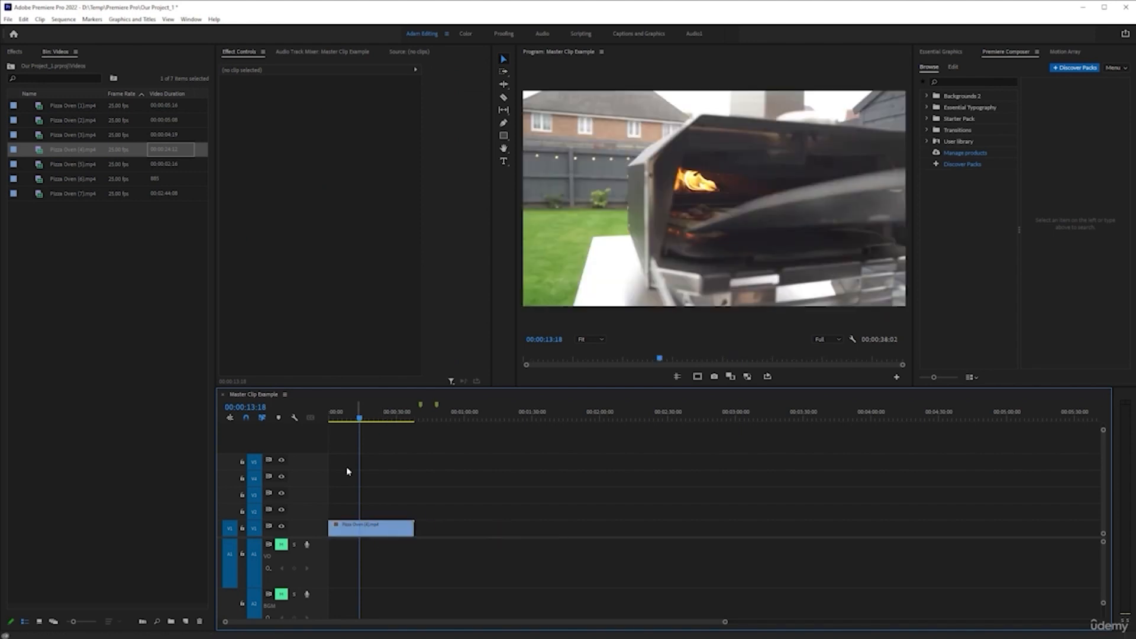
drag(360, 417, 327, 420)
drag(413, 529, 881, 525)
mouse_move(384, 531)
mouse_down()
mouse_move(524, 535)
mouse_move(391, 534)
mouse_up()
key(space)
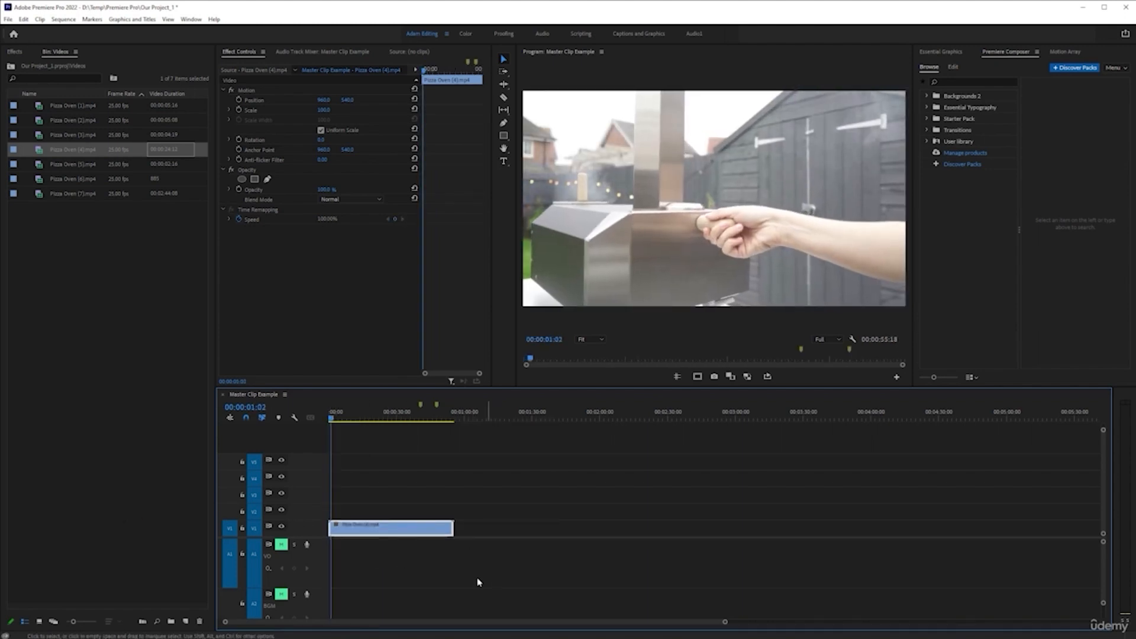
Step: Cut the Pizza Oven (4) clip at 00:00:05:11
key(equal)
key(equal)
key(equal)
key(equal)
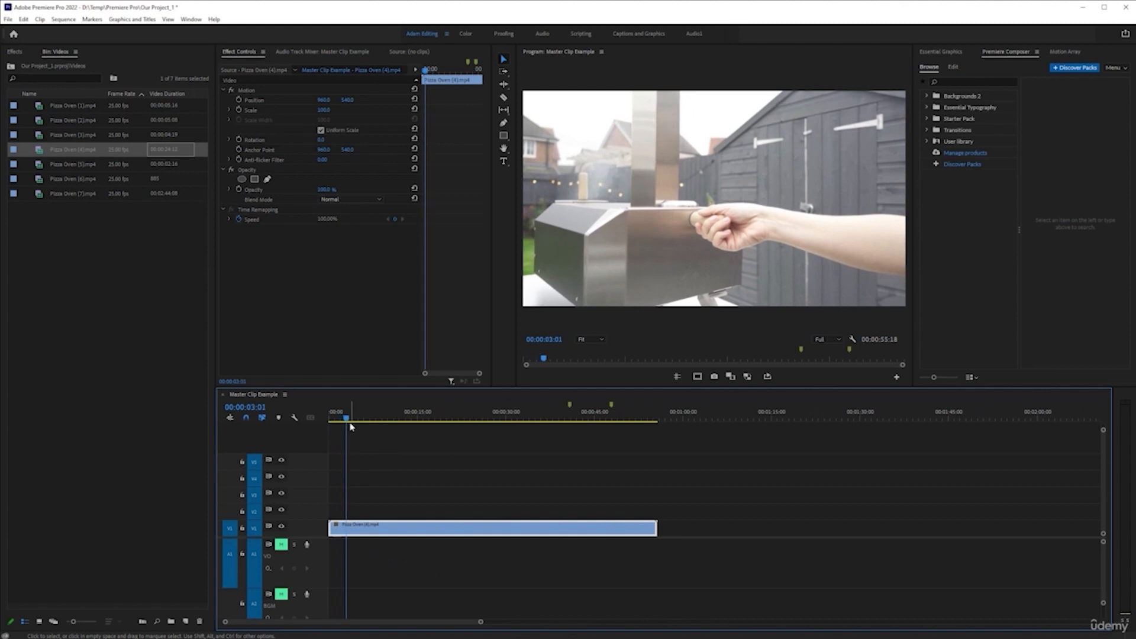
drag(398, 426, 273, 437)
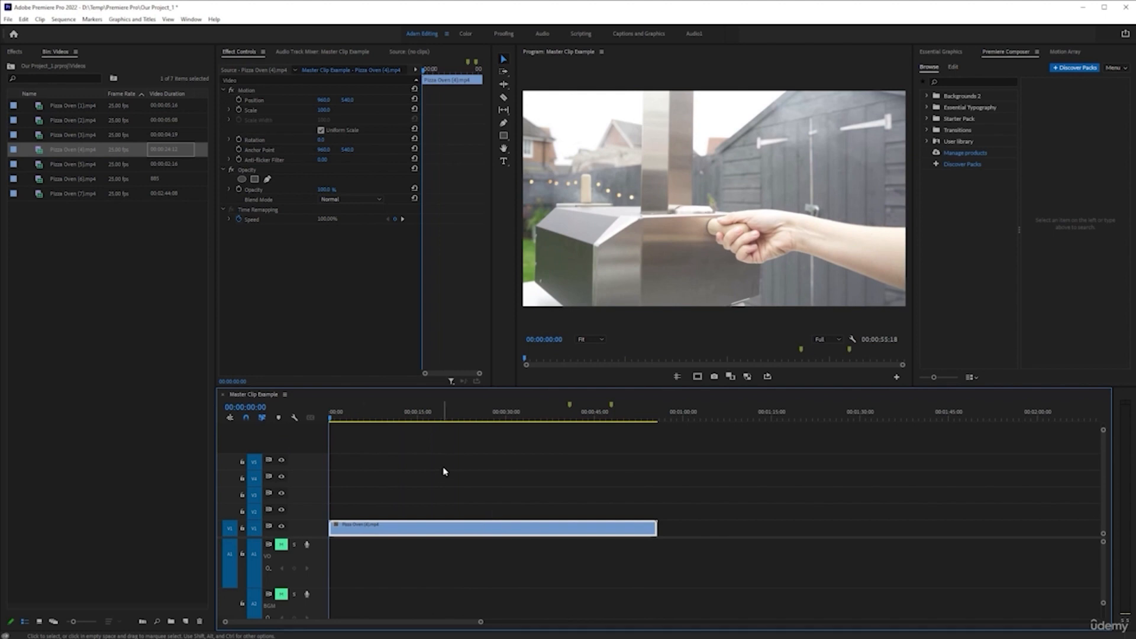
drag(331, 418, 361, 418)
key(ctrl+k)
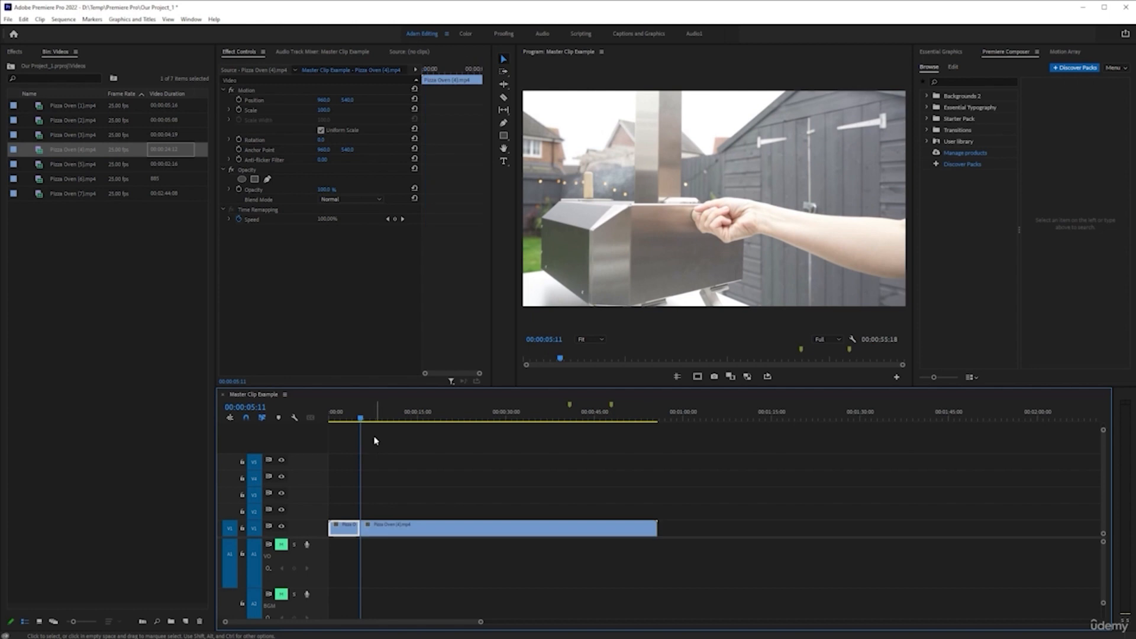
Step: Make four more cuts in the remaining Pizza Oven (4) footage and spread the six pieces along V1 with gaps between them
drag(360, 419, 916, 529)
key(ctrl+k)
click(571, 421)
key(ctrl+k)
click(695, 419)
key(ctrl+k)
click(741, 531)
click(833, 419)
key(ctrl+k)
click(866, 529)
click(672, 484)
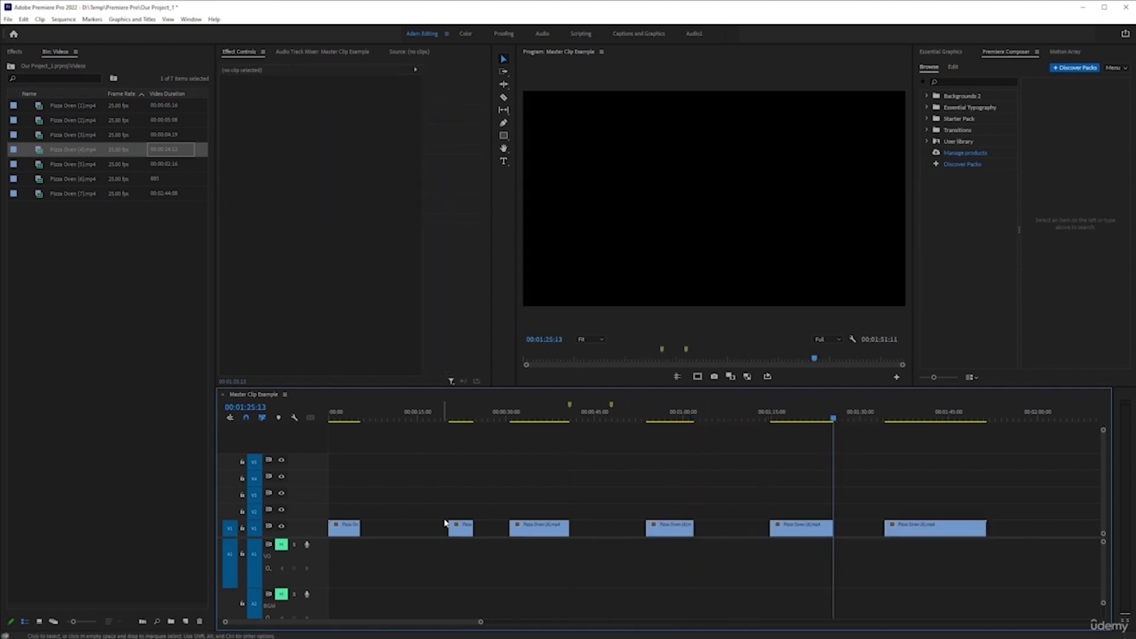
Step: Place Pizza Oven (1).mp4 and Pizza Oven (2).mp4 after the first and second Pizza Oven (4) pieces, closing the gap after each
drag(77, 108, 370, 531)
click(427, 536)
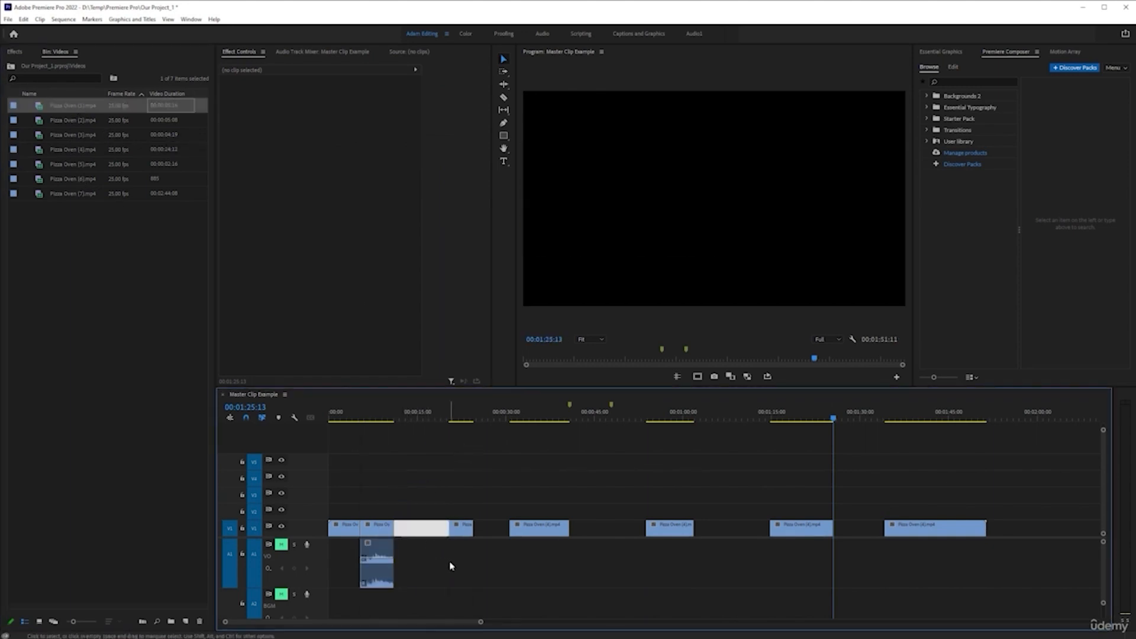
key(Delete)
drag(57, 126, 429, 532)
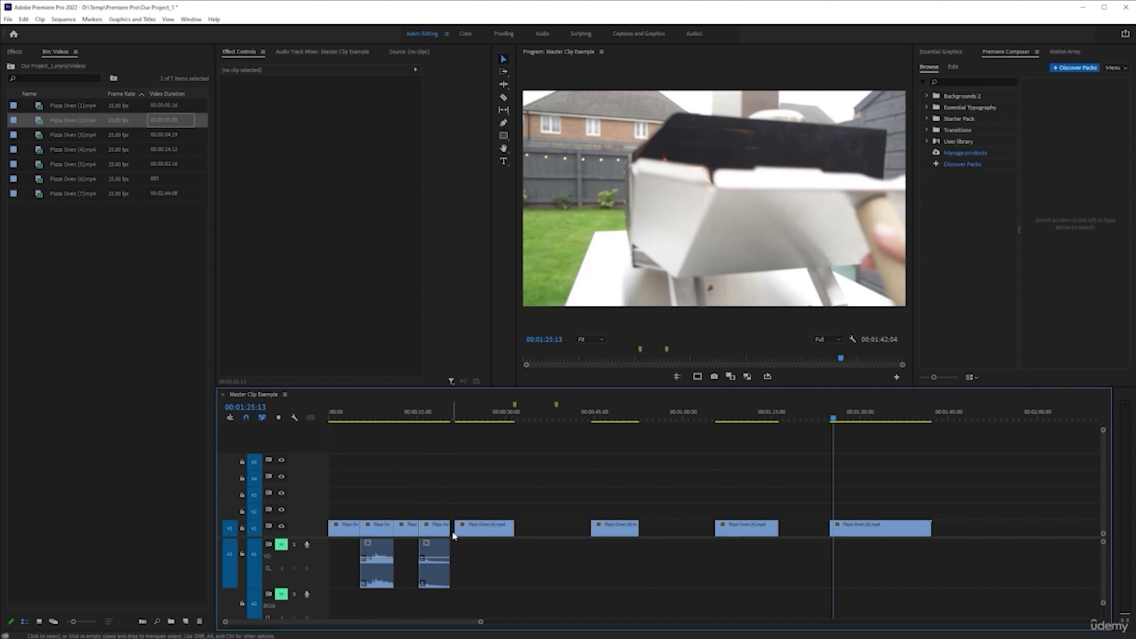
key(Delete)
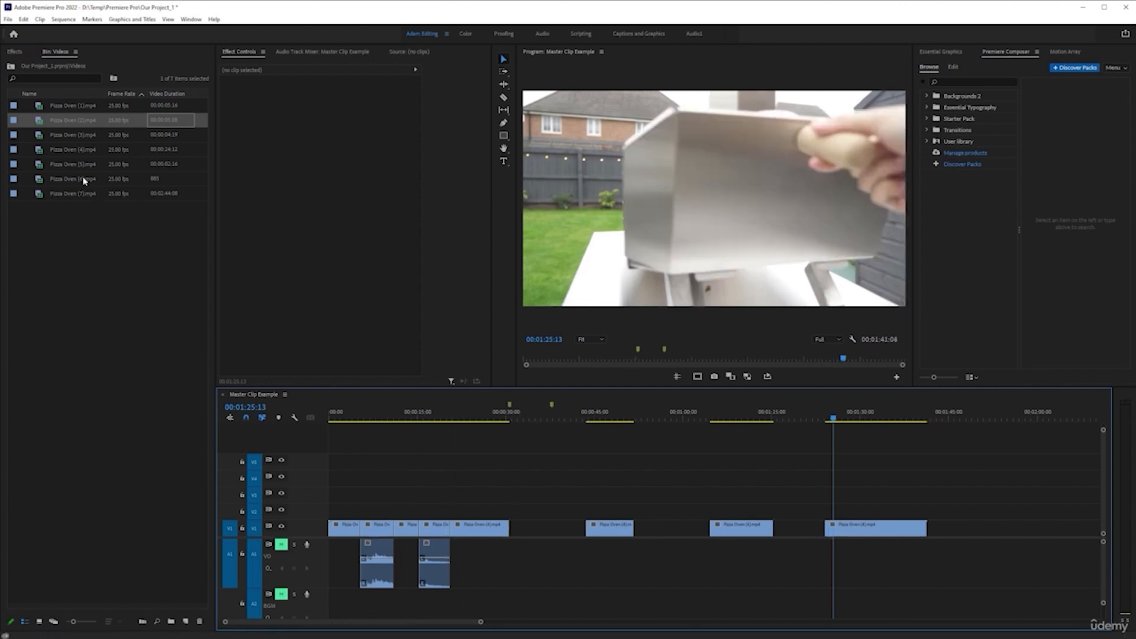
Step: Place Pizza Oven (3).mp4 and Pizza Oven (5).mp4 after the third and fourth Pizza Oven (4) pieces, closing the gap after each
drag(77, 141, 516, 534)
click(554, 535)
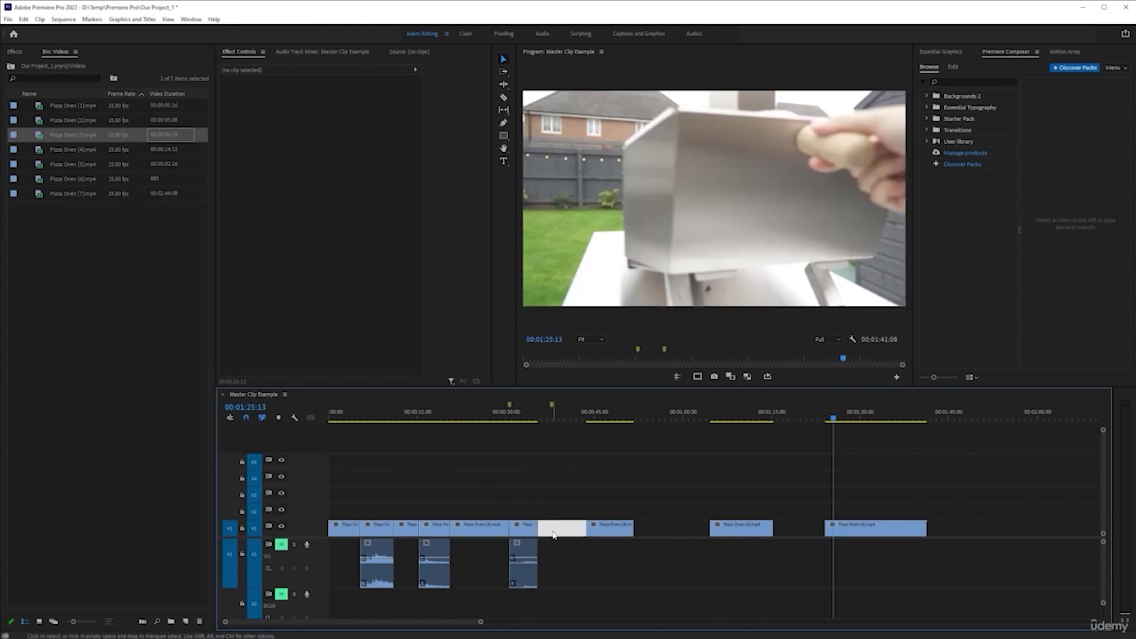
key(Delete)
drag(84, 164, 585, 534)
click(629, 535)
key(Delete)
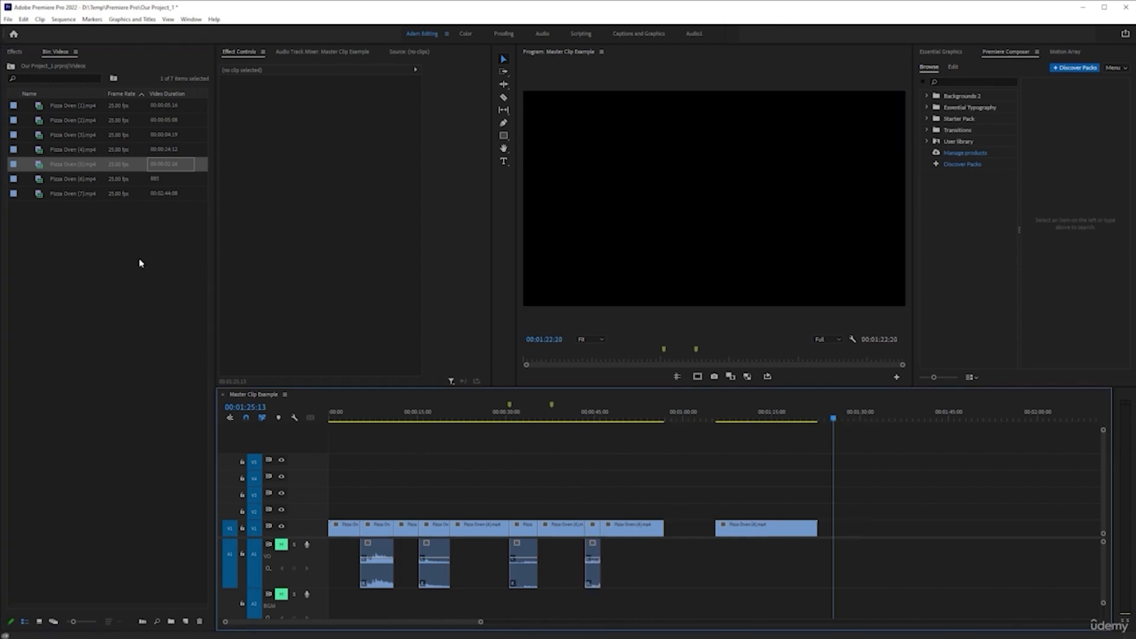
Step: Place Pizza Oven (6).mp4 after the fifth Pizza Oven (4) piece and close the gap before the last piece
drag(76, 181, 674, 530)
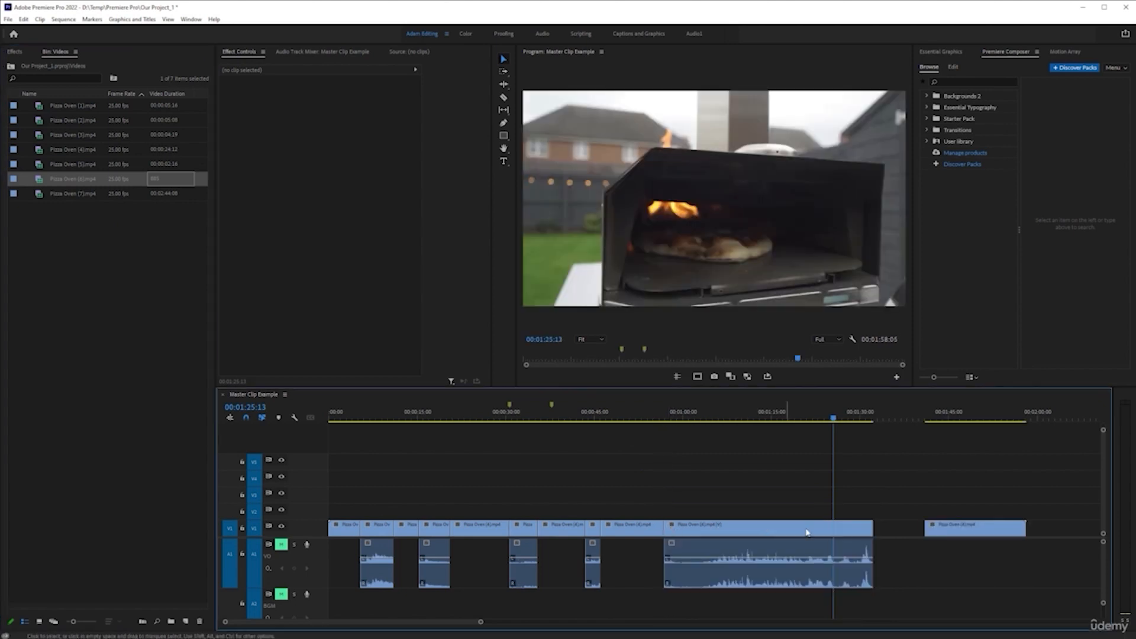
click(899, 529)
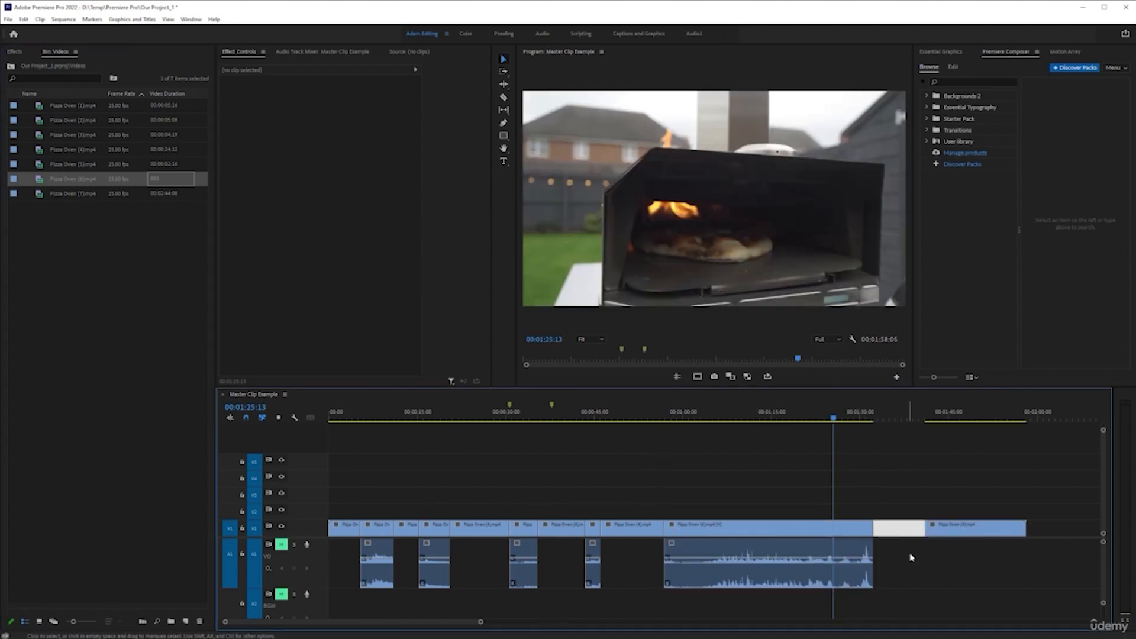
key(Delete)
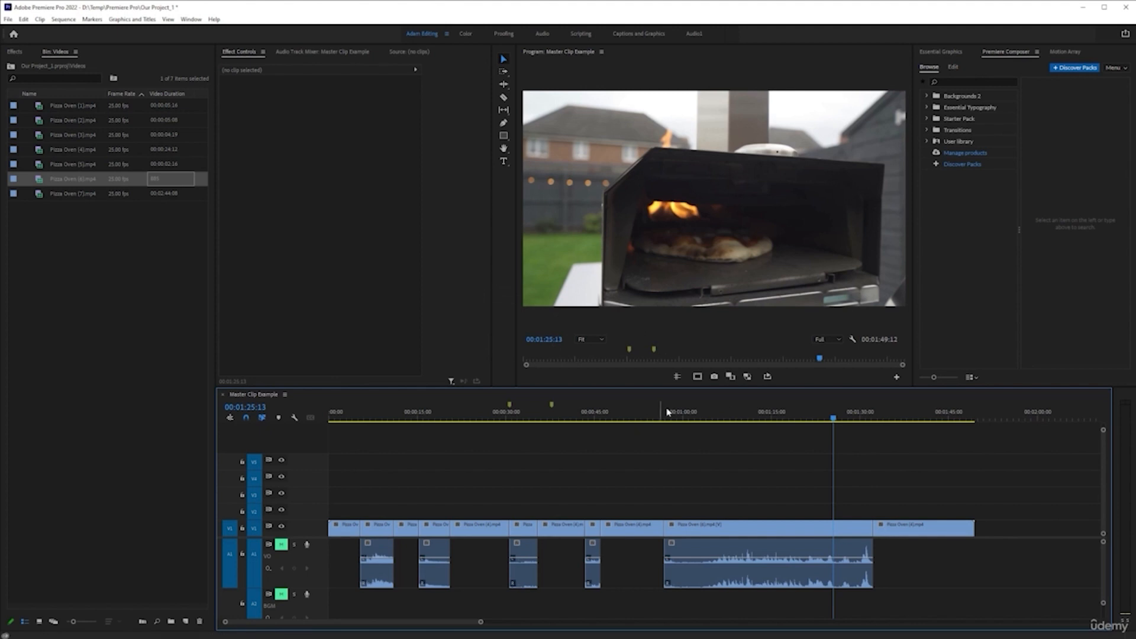
Step: Cut the Pizza Oven (6) clip at 00:01:05:10 and ripple delete the part after the cut
click(715, 421)
key(ctrl+k)
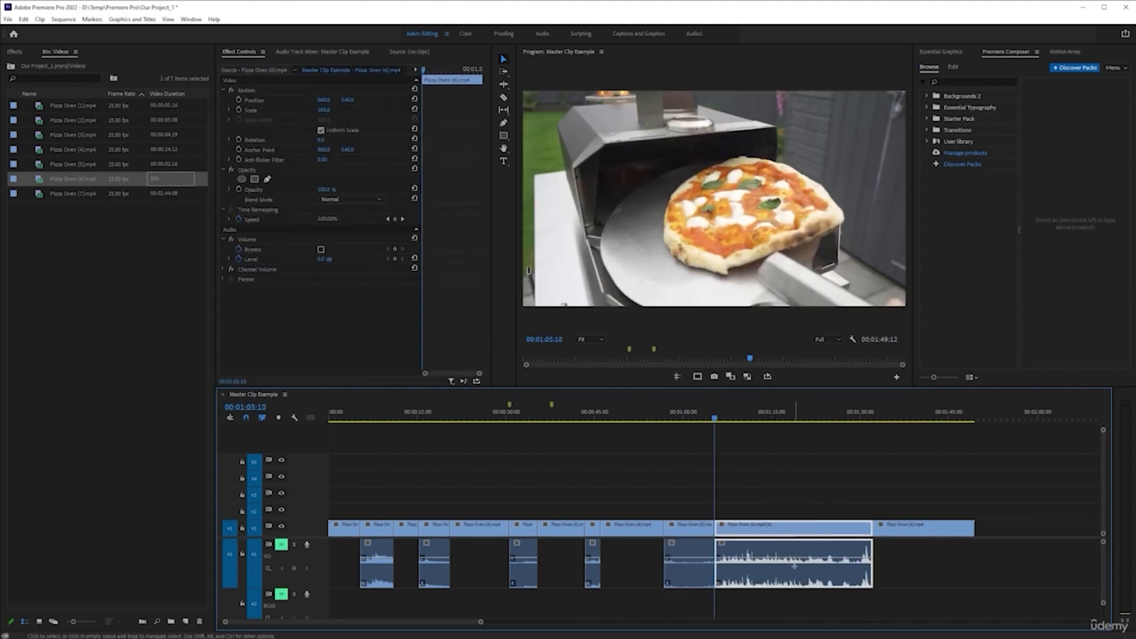
key(shift+Delete)
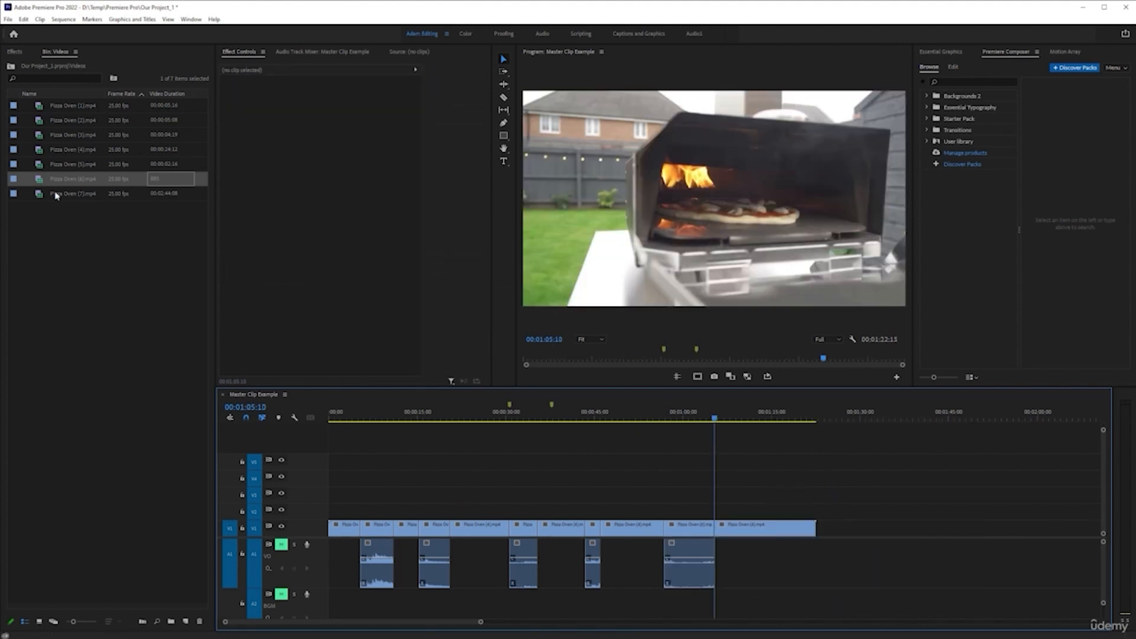
Step: Add Pizza Oven (7).mp4 at the end of the sequence, directly after the last Pizza Oven (4) piece
drag(61, 196, 828, 531)
key(minus)
key(minus)
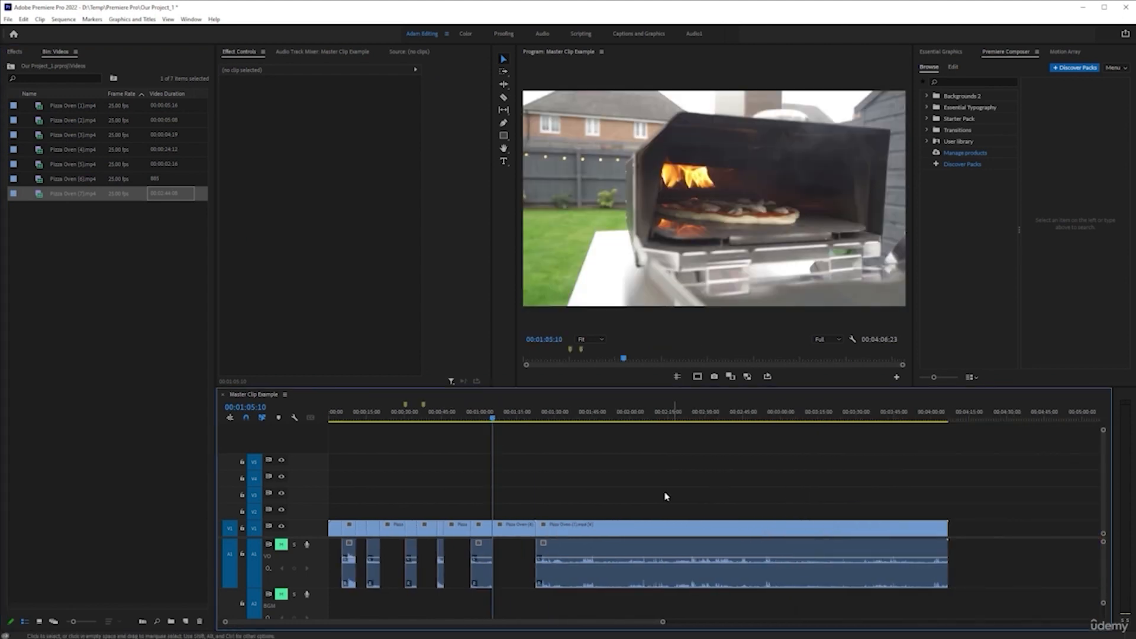
key(minus)
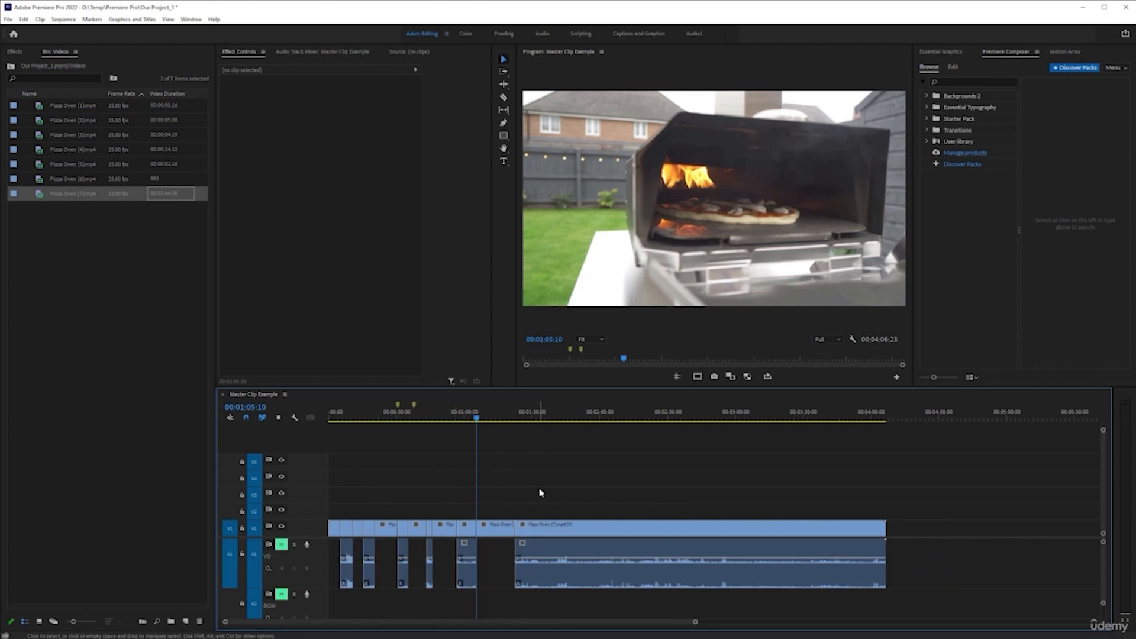
Step: Try deleting only the video part of the linked Pizza Oven (7) clip, and undo the deletion
click(573, 533)
click(513, 458)
click(577, 523)
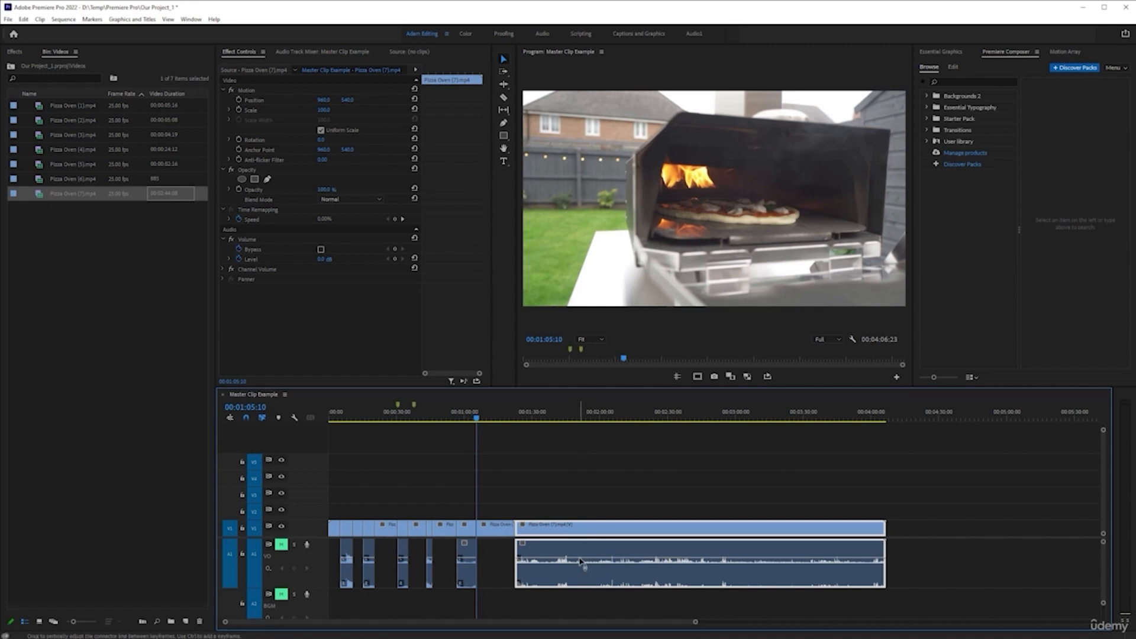
click(595, 485)
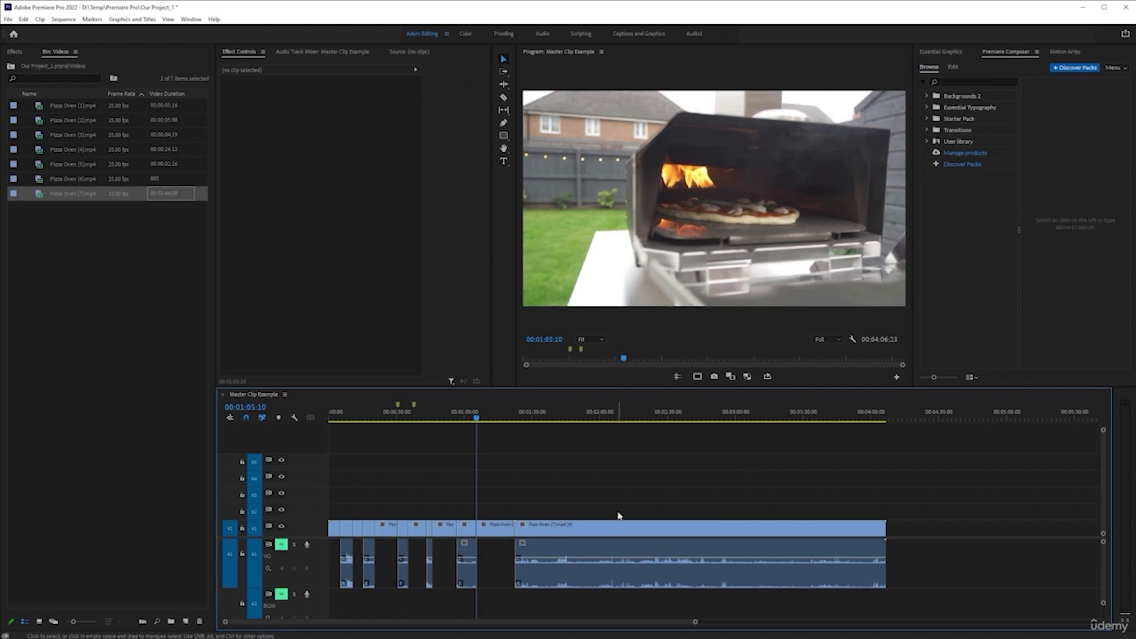
click(618, 531)
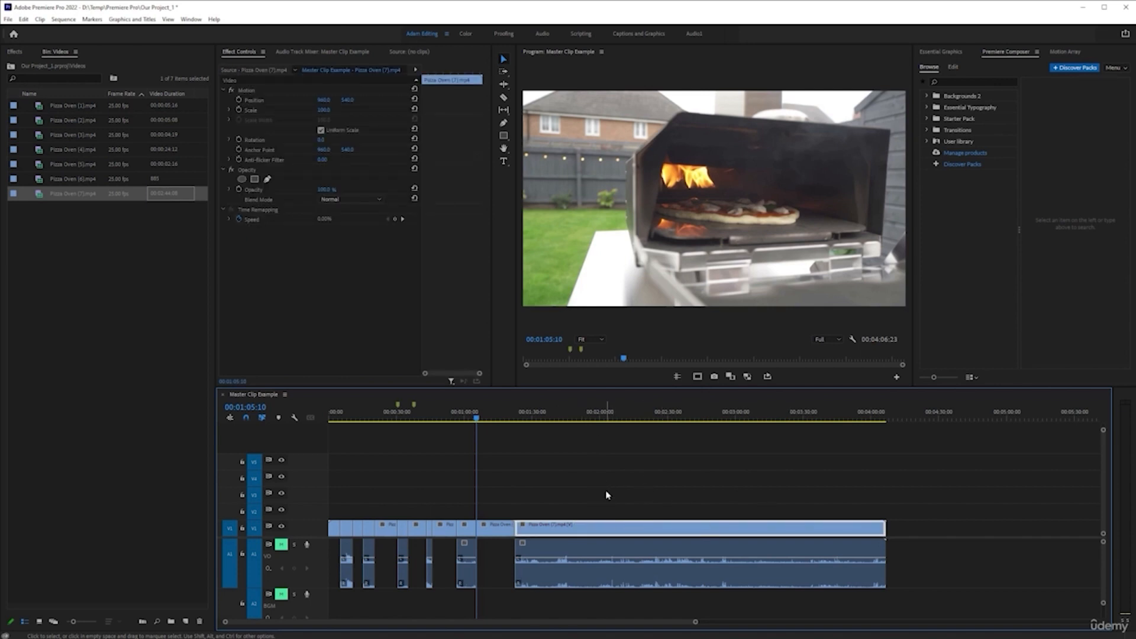
key(Delete)
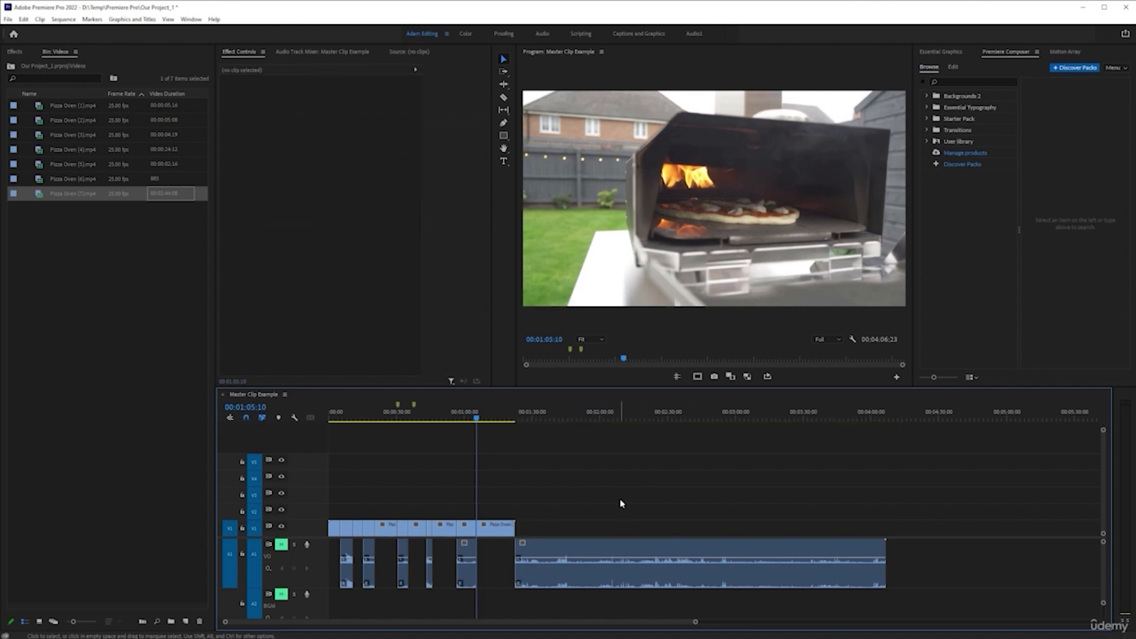
key(ctrl+z)
Step: Try deleting only the audio part of the Pizza Oven (7) clip, and undo the deletion
click(598, 549)
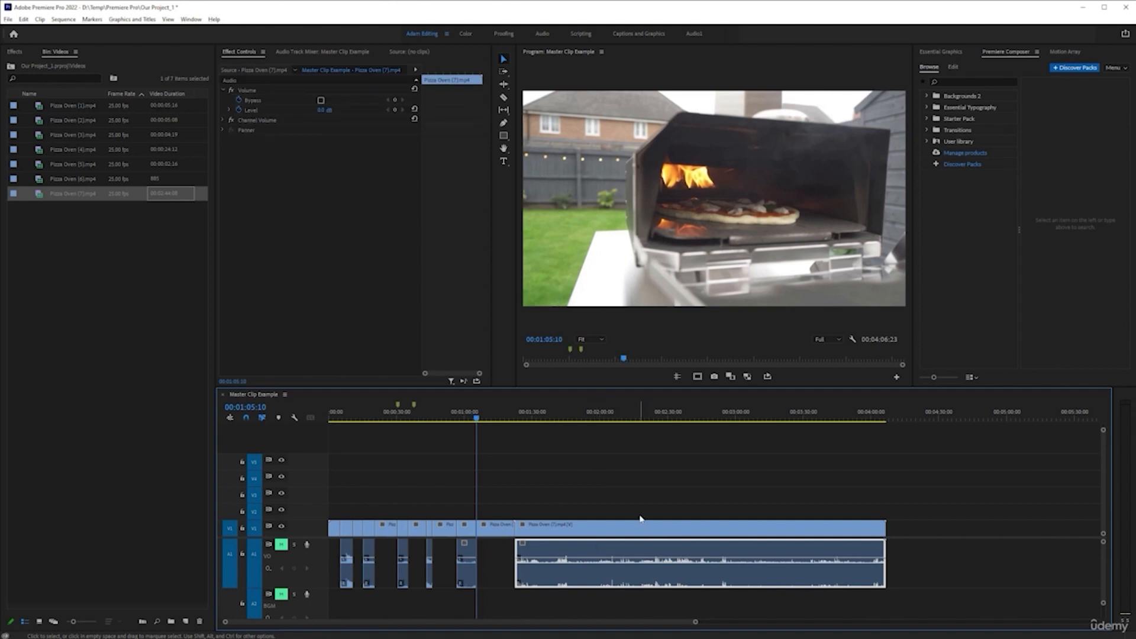
key(Delete)
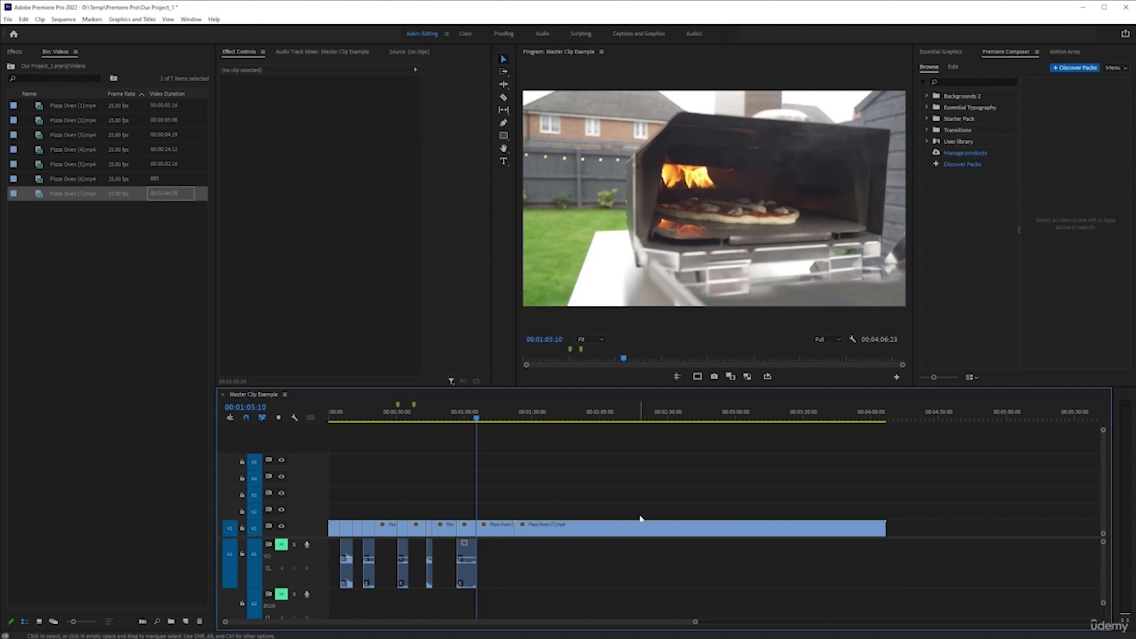
key(ctrl+z)
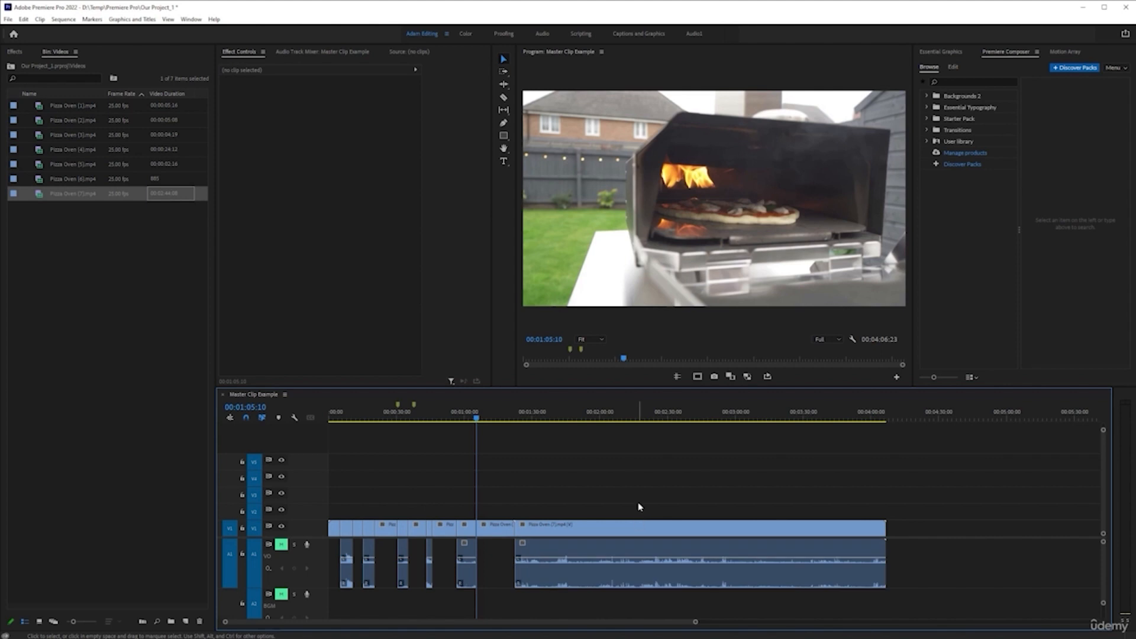
Step: Select all audio clips in the sequence without their linked video and delete them
click(630, 530)
click(862, 511)
drag(1004, 565, 330, 562)
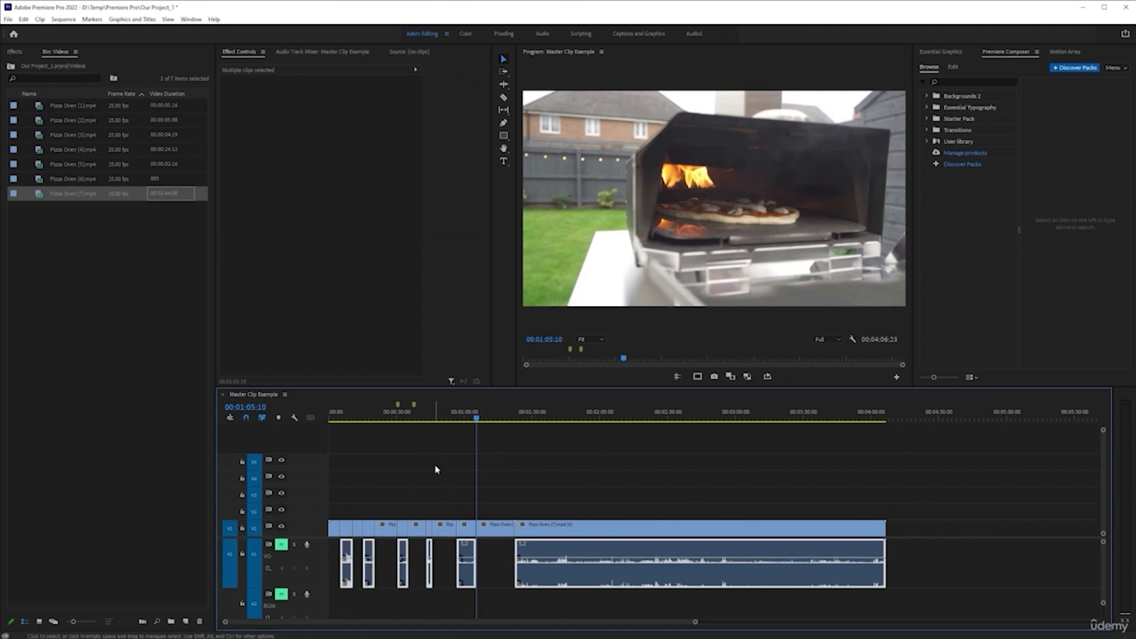
key(Delete)
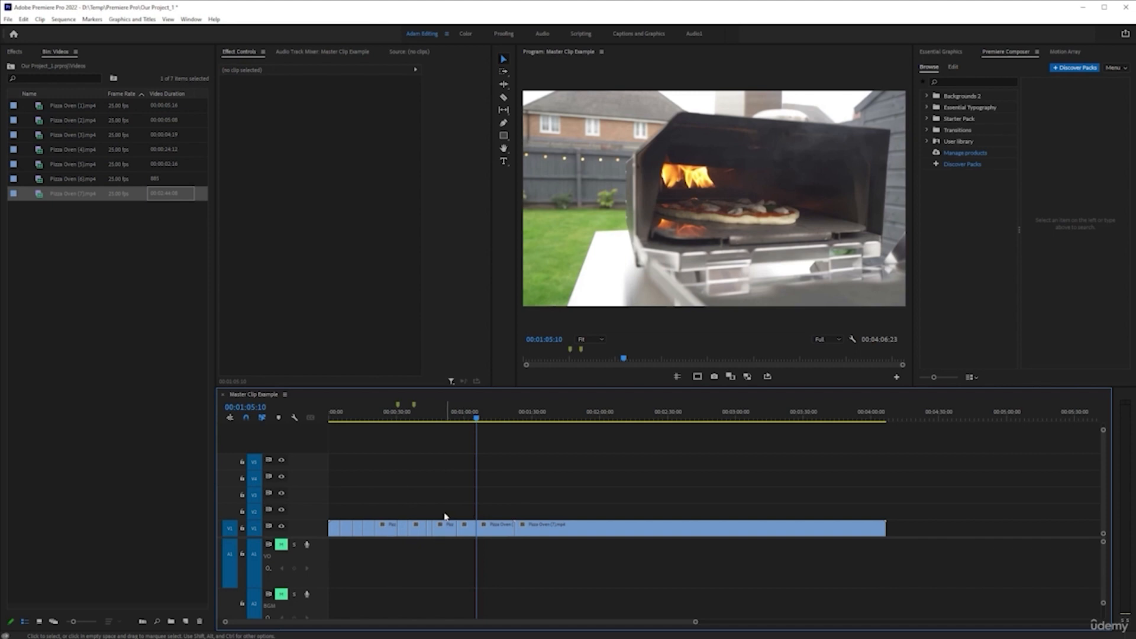
Step: Cut the Pizza Oven (7) clip at 00:01:30:23 and delete the part after the cut
click(535, 418)
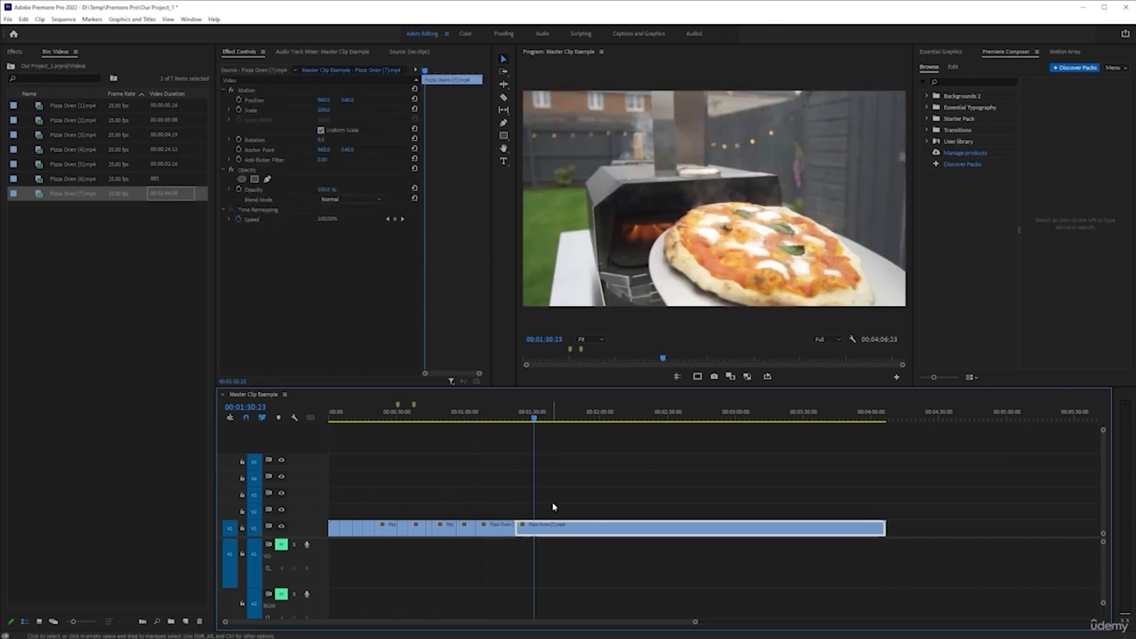
key(Delete)
key(=)
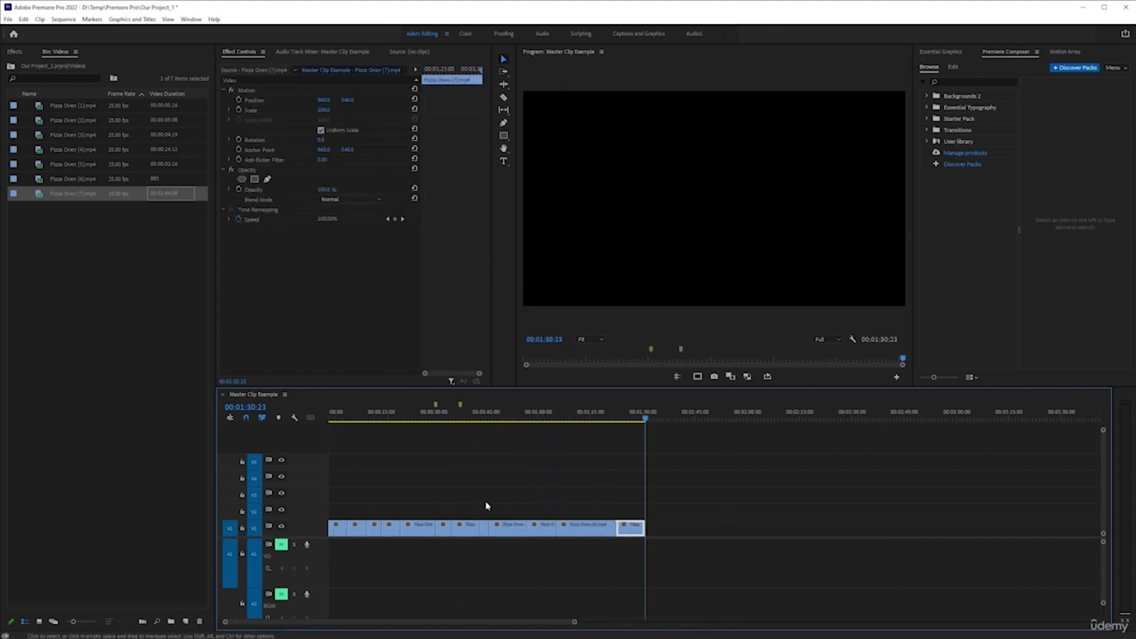
key(=)
key(=)
key(=)
key(=)
key(=)
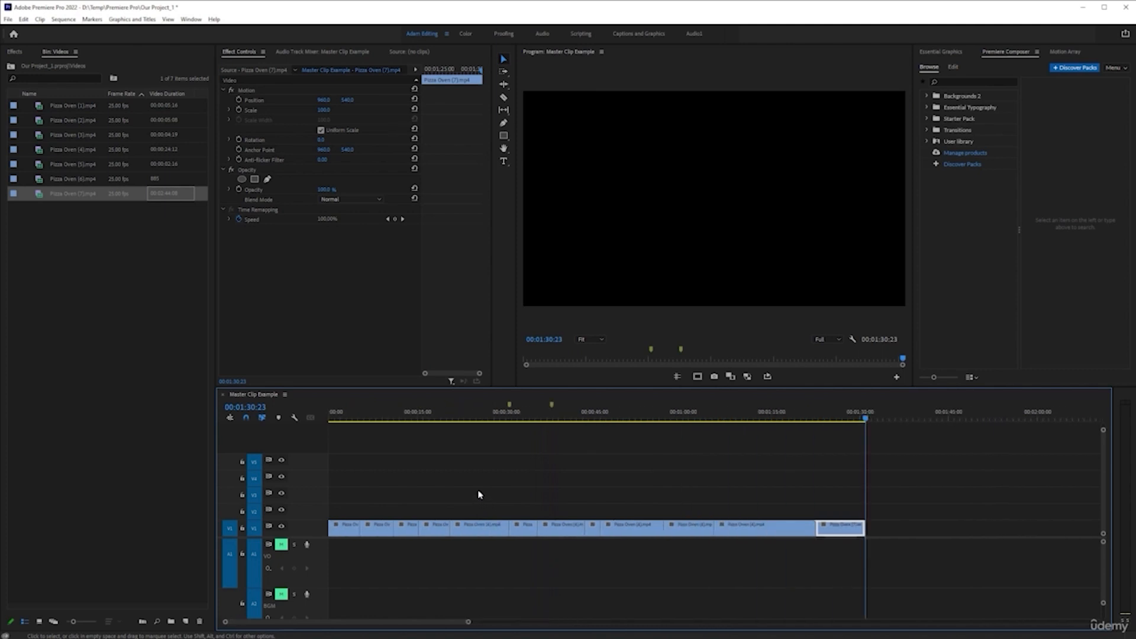
Step: In the Color workspace, turn the first Pizza Oven (4) clip black and white with saturation 0, contrast 40.9 and shadows -79.6
click(332, 415)
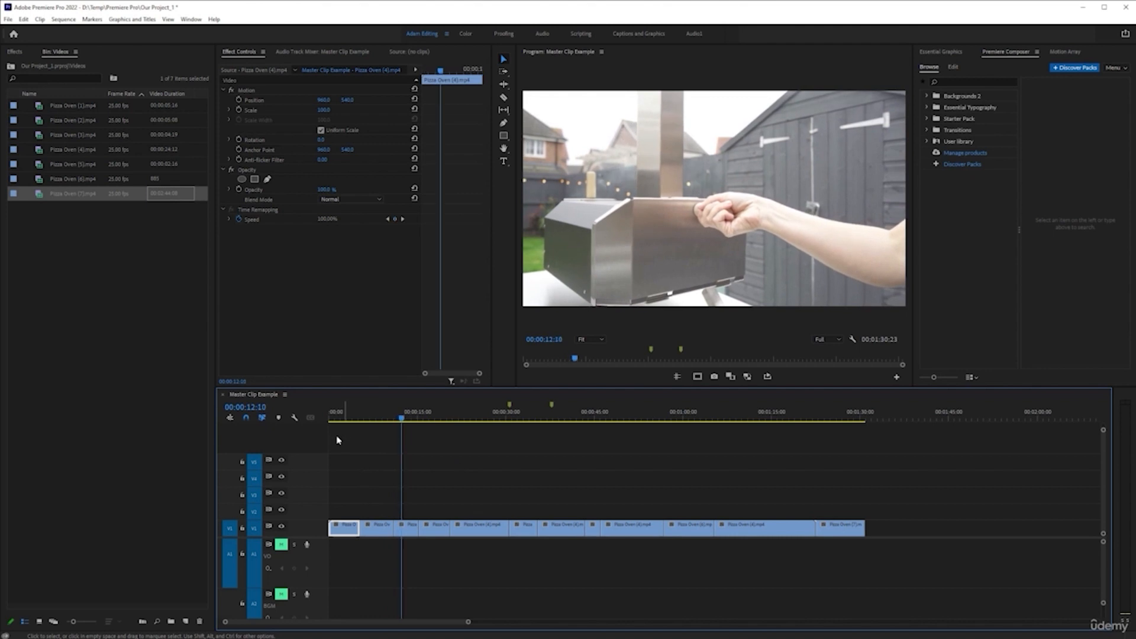
click(336, 416)
scroll(369, 531, up, 7)
scroll(435, 528, down, 1)
scroll(548, 538, down, 2)
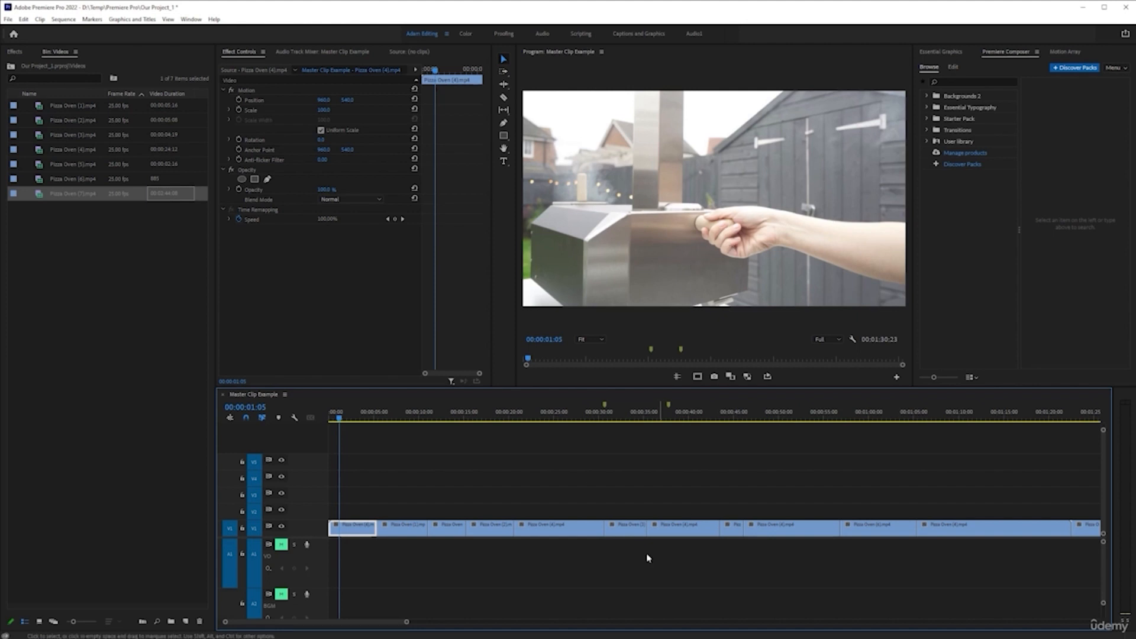
drag(348, 422, 358, 456)
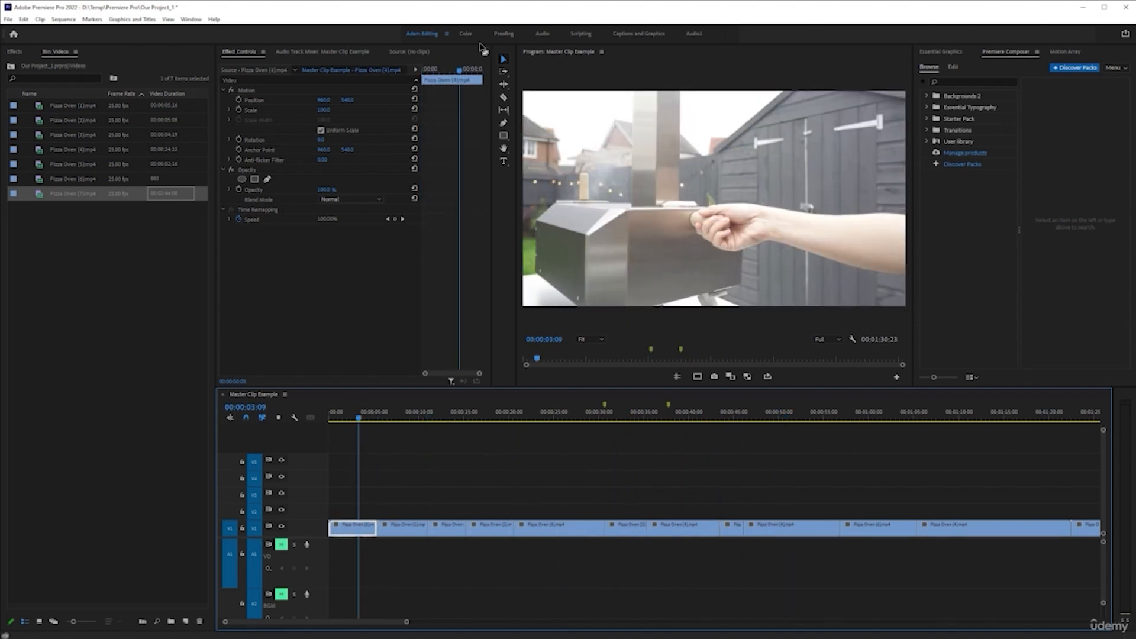
click(466, 34)
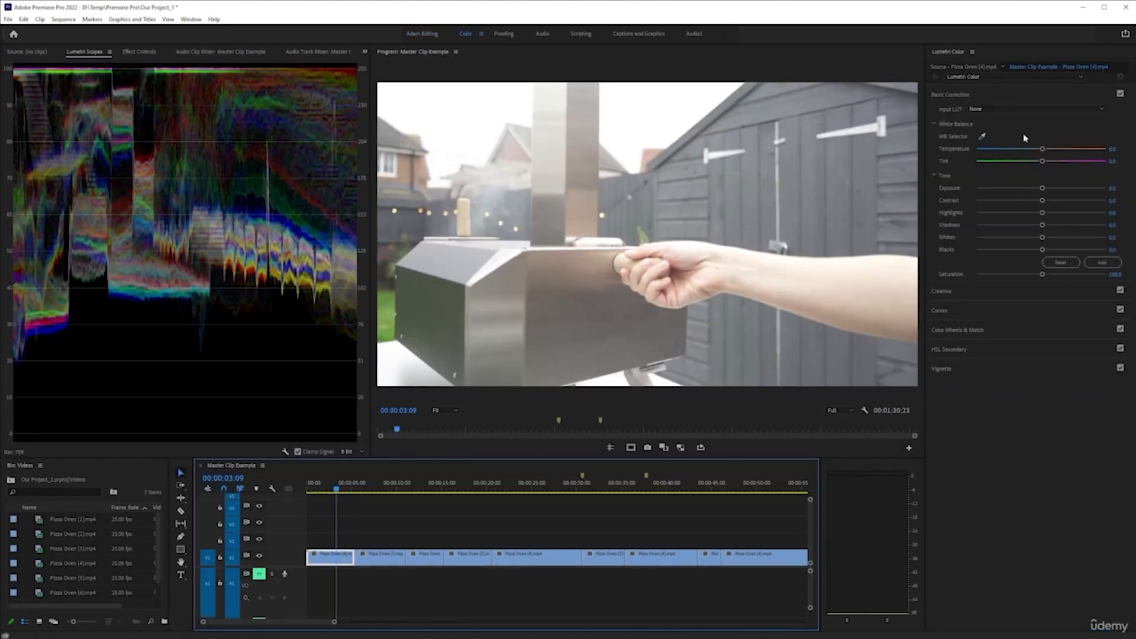
drag(1042, 274, 834, 278)
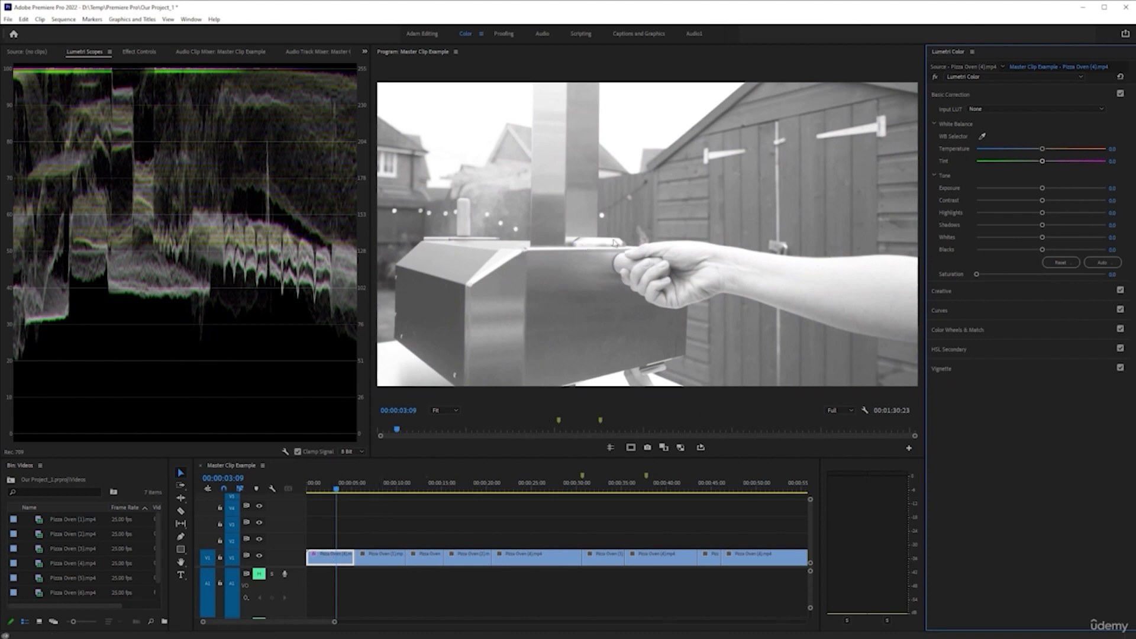
drag(1043, 201, 989, 227)
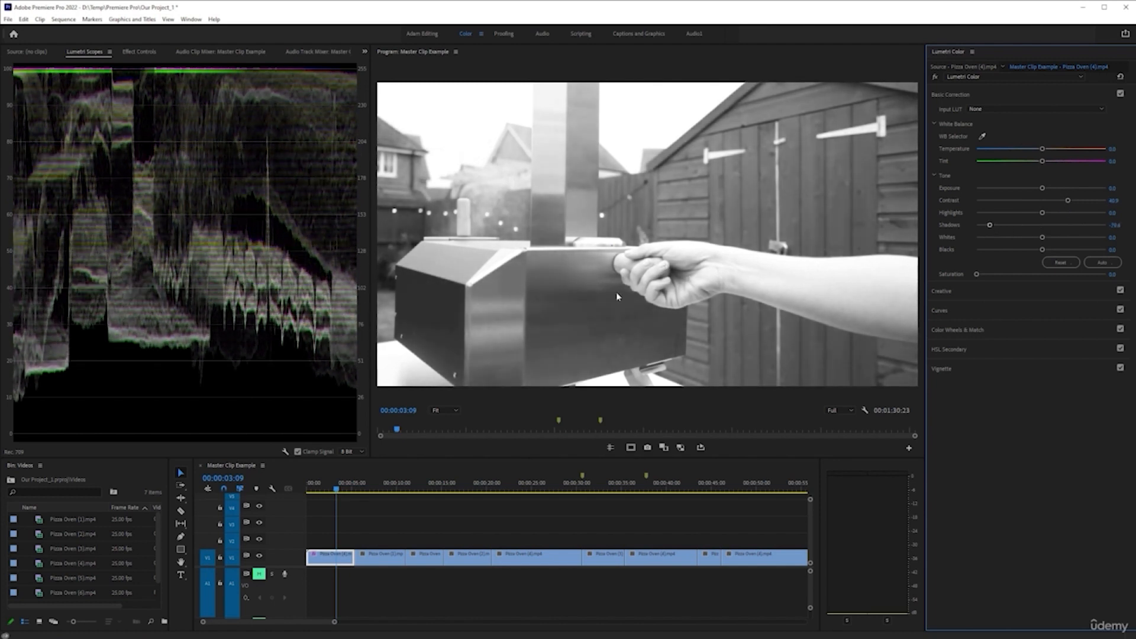
Step: Copy the first clip's Lumetri Color effect and paste it as an attribute onto the second Pizza Oven (4) piece
click(325, 564)
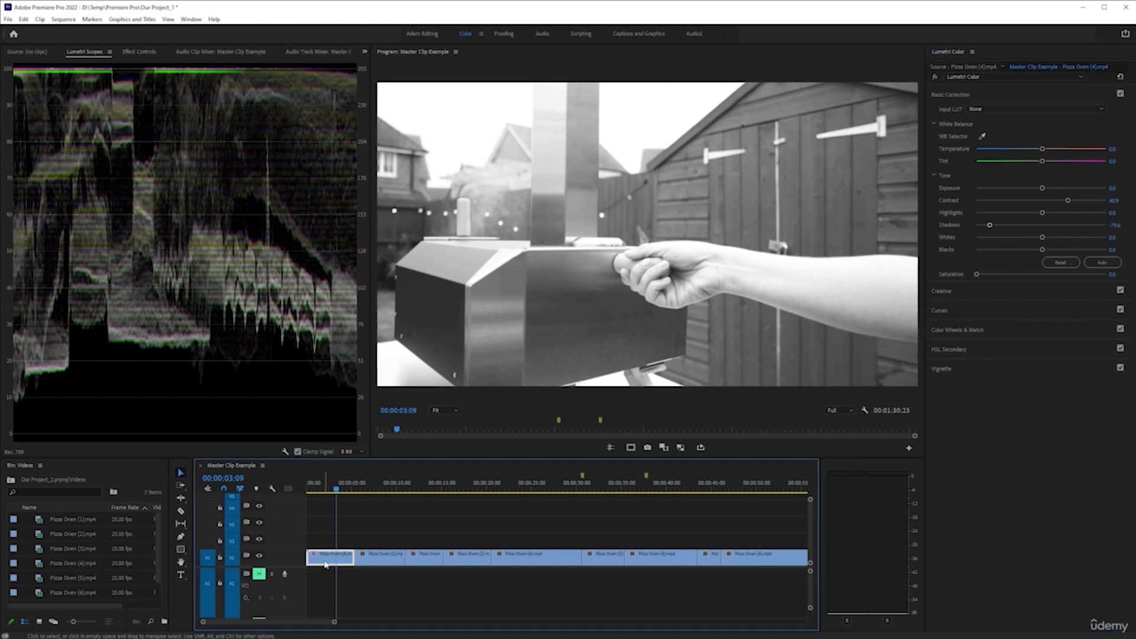
alt+scroll(405, 538, up, 5)
alt+scroll(403, 552, up, 1)
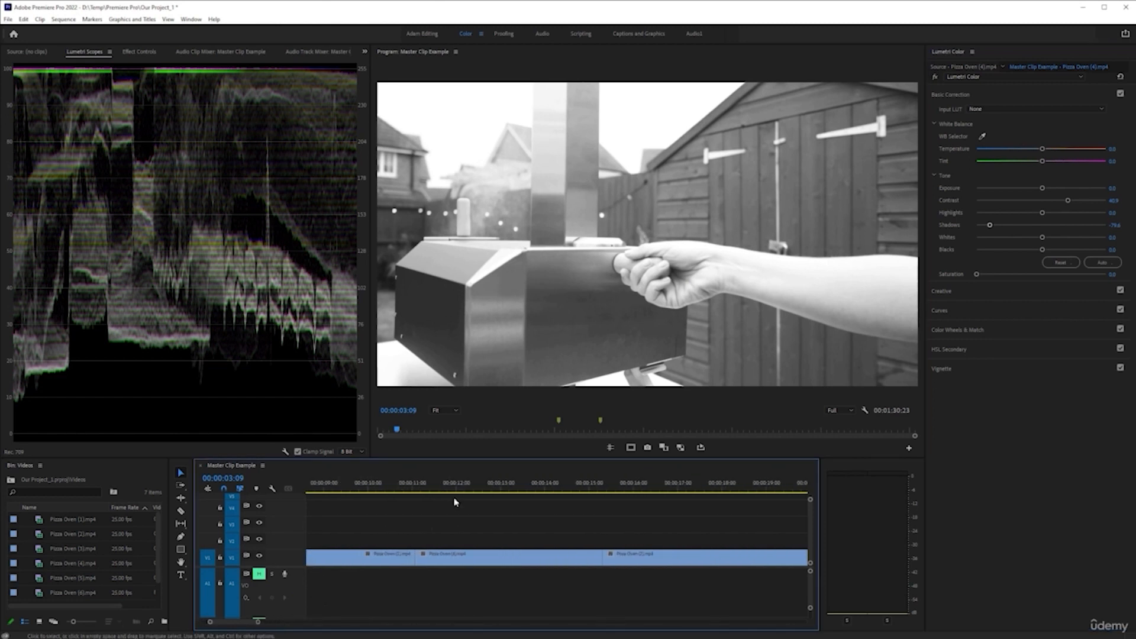
click(459, 484)
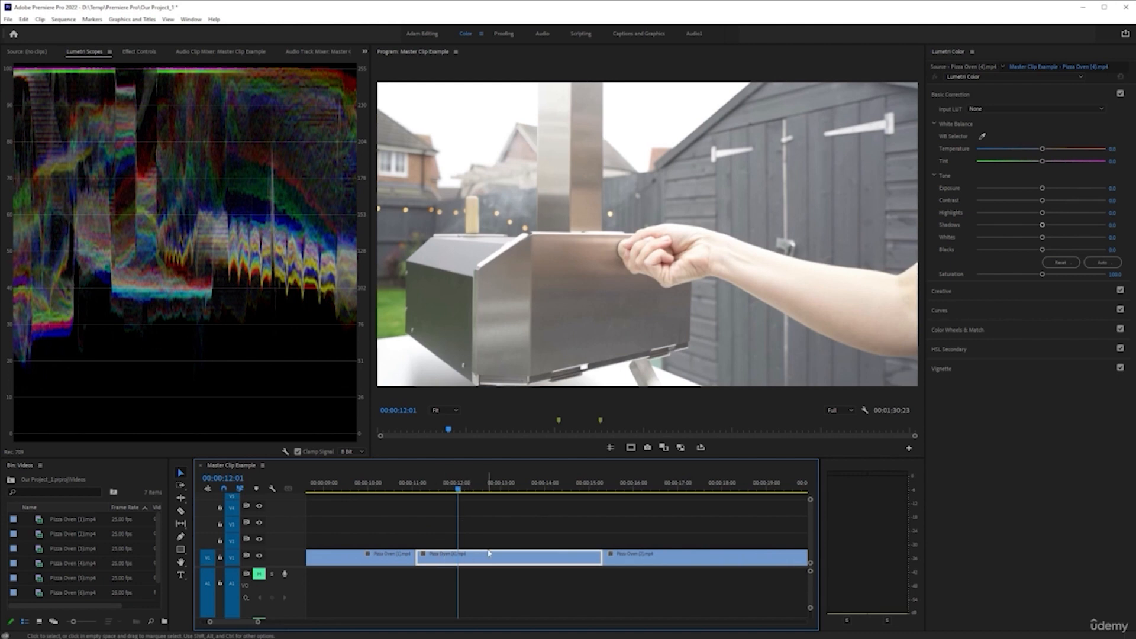
key(ctrl+alt+v)
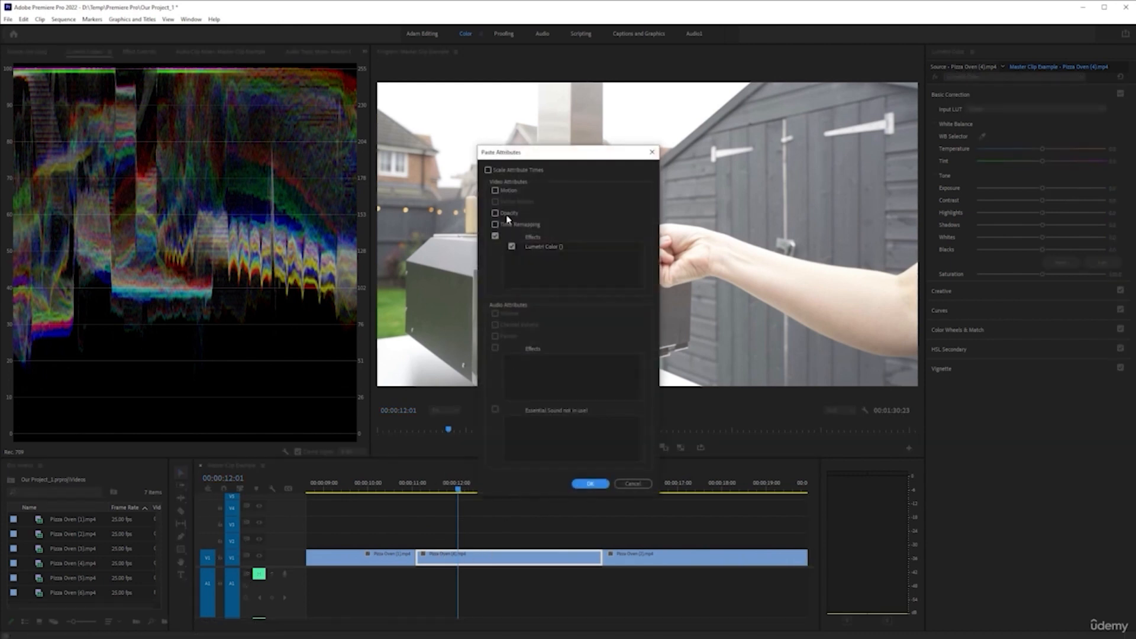
click(590, 484)
alt+scroll(509, 565, down, 2)
alt+scroll(538, 573, down, 3)
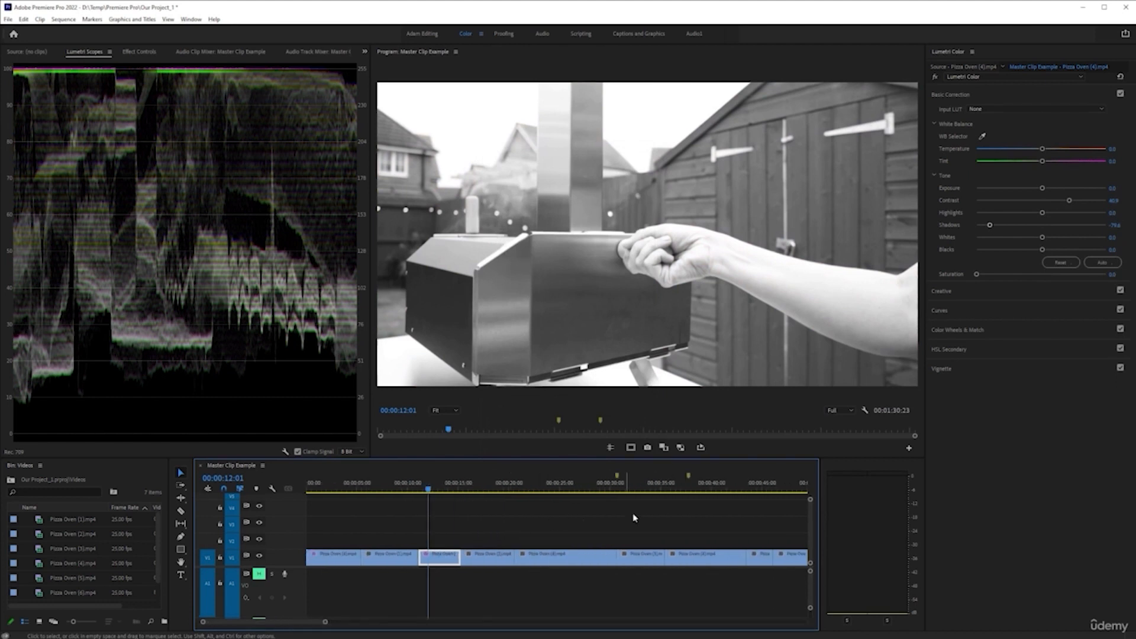
alt+scroll(651, 544, down, 1)
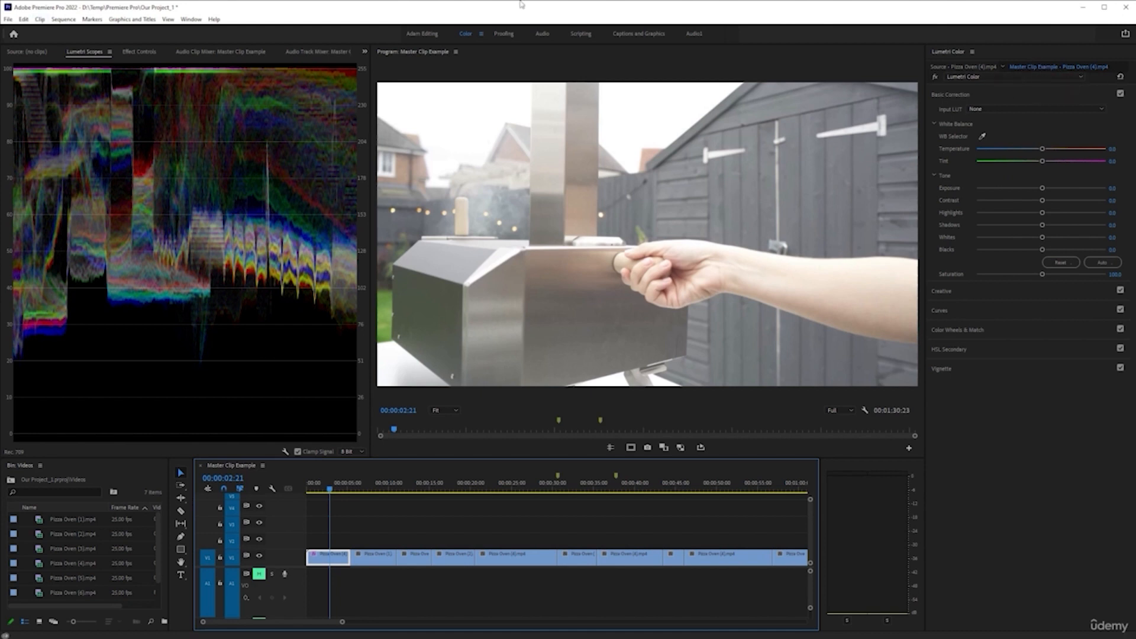
Step: Return to the Adam Editing workspace, open the Sequences bin and widen its Name column
click(423, 33)
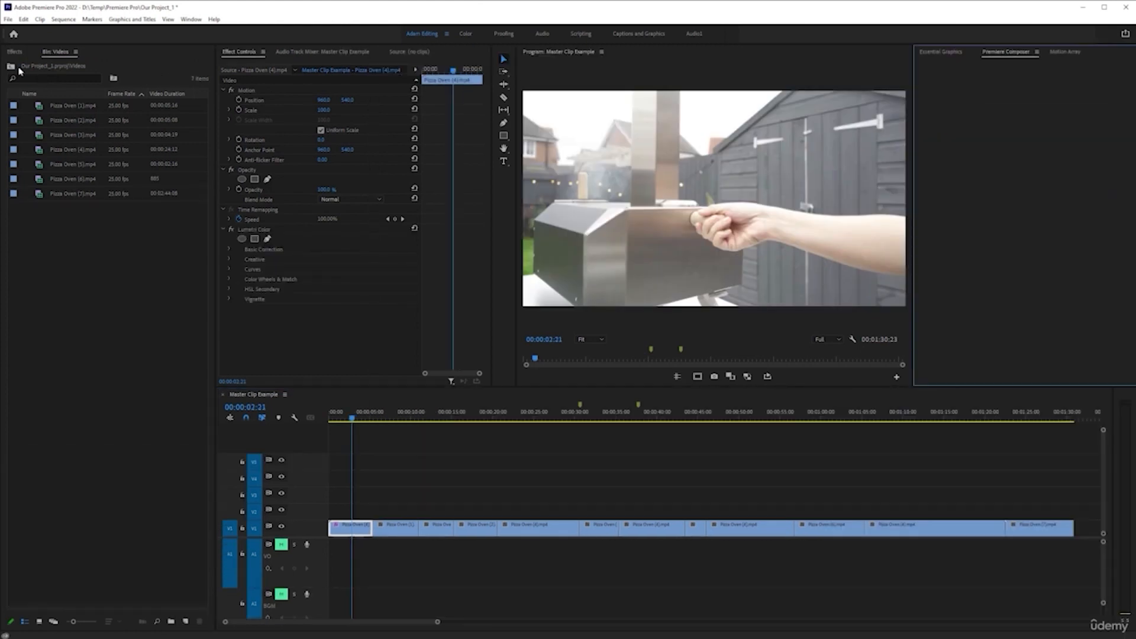
click(14, 68)
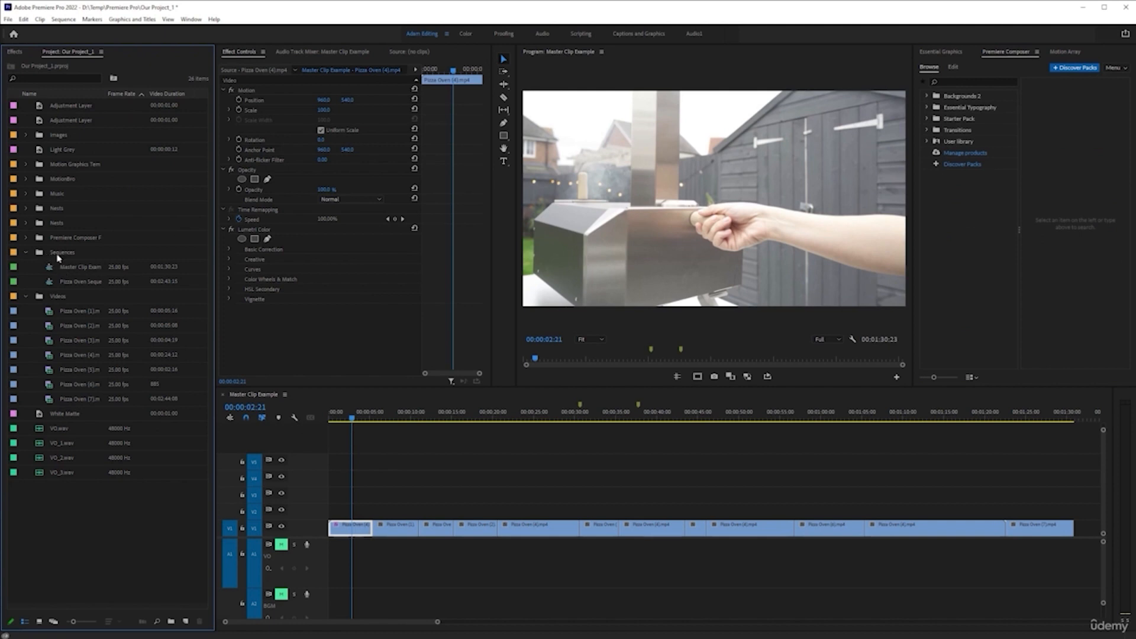
double_click(57, 253)
drag(105, 95, 163, 96)
click(88, 109)
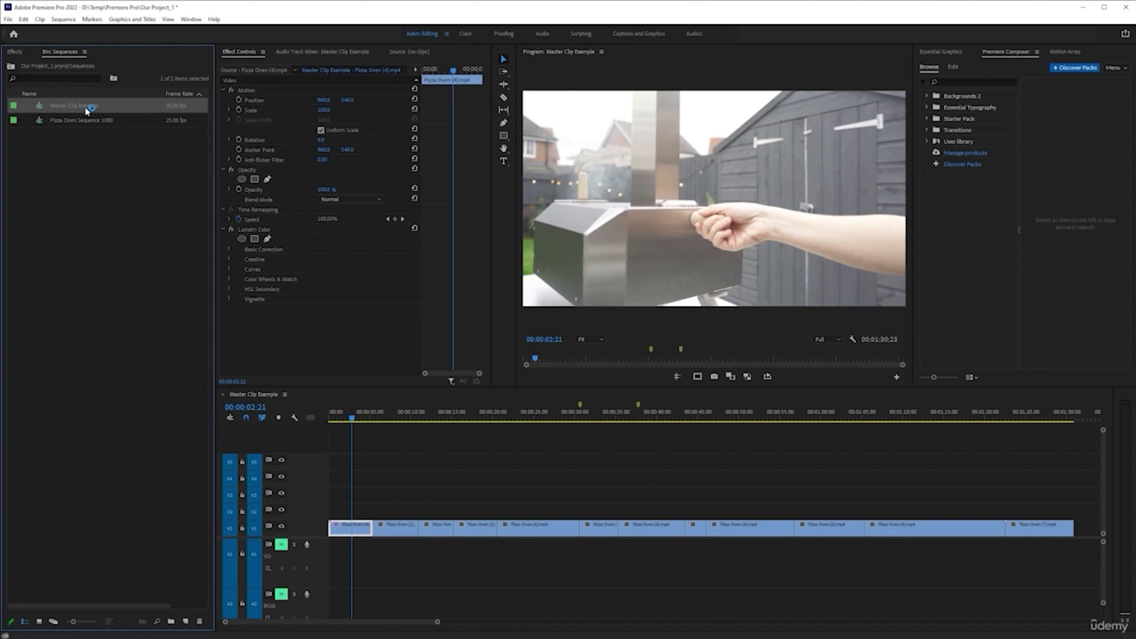
Step: Rename the Master Clip Example sequence as Multi Clip Example
right_click(87, 110)
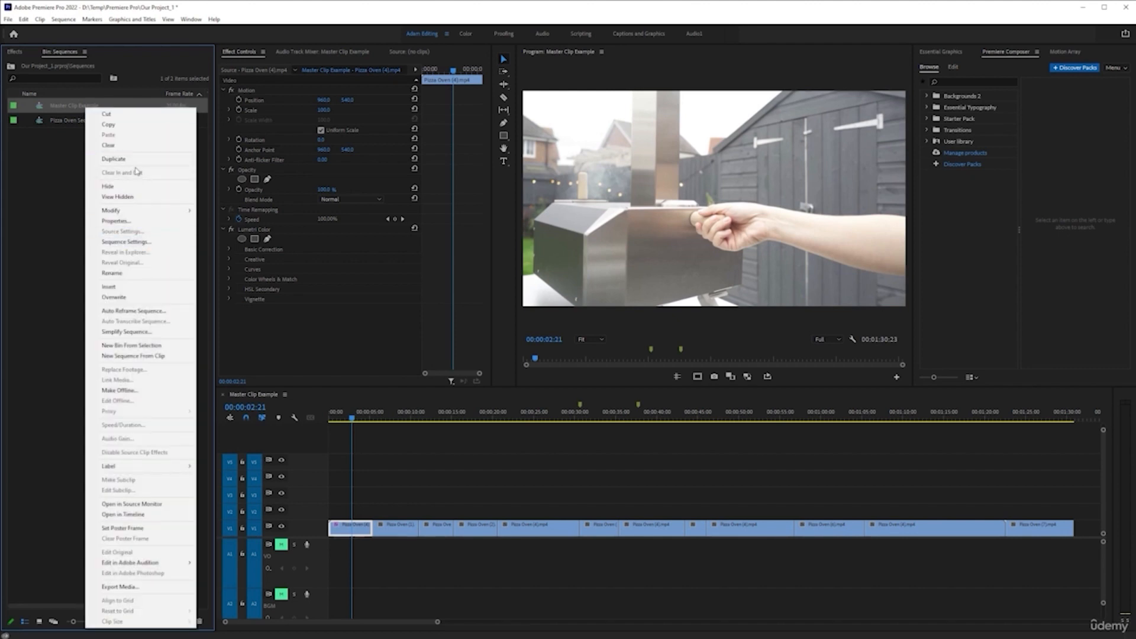
click(136, 273)
click(70, 107)
key(BackSpace)
key(BackSpace)
key(BackSpace)
key(BackSpace)
key(BackSpace)
key(BackSpace)
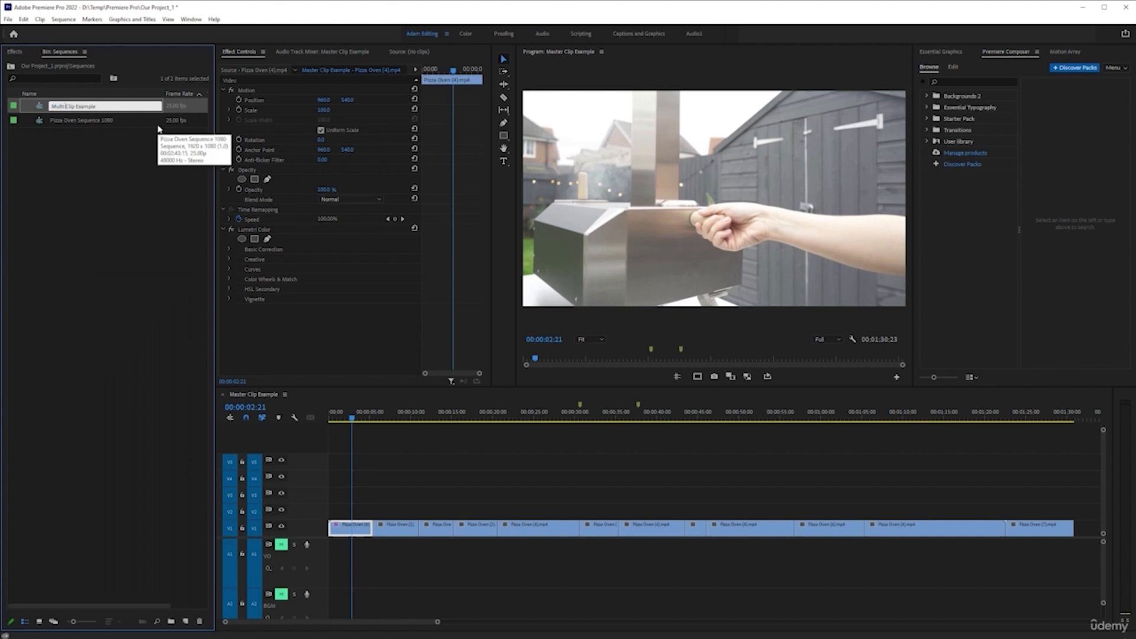
text(ulti)
key(Return)
click(84, 201)
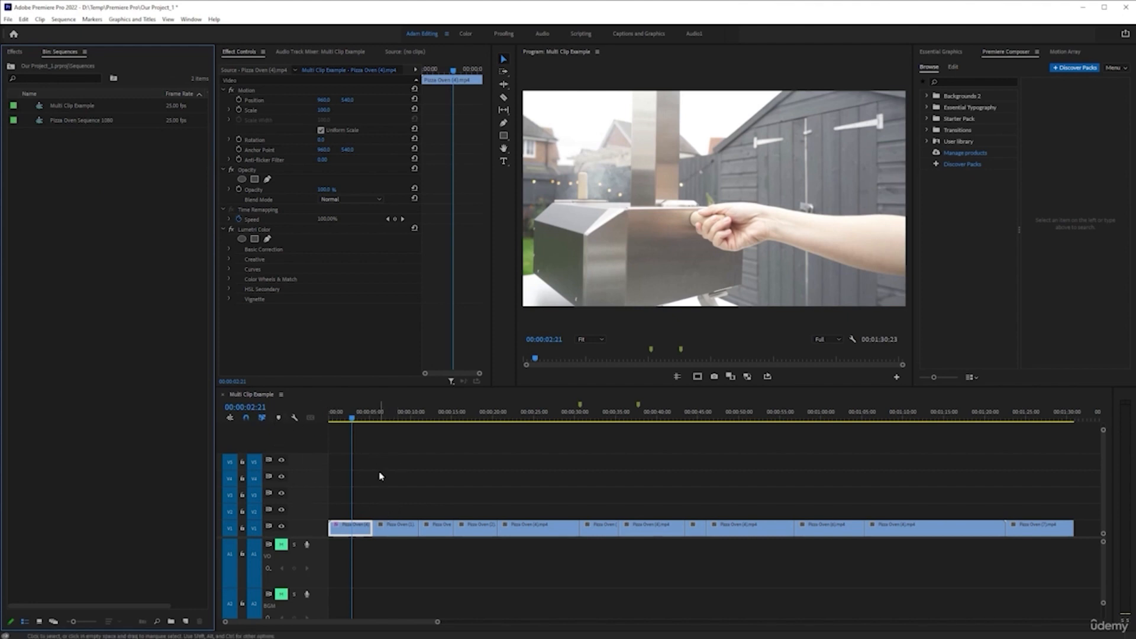
Step: In the Color workspace, view the source-level Lumetri settings of Pizza Oven (4).mp4 and the list of its uses in sequences
scroll(374, 478, down, 2)
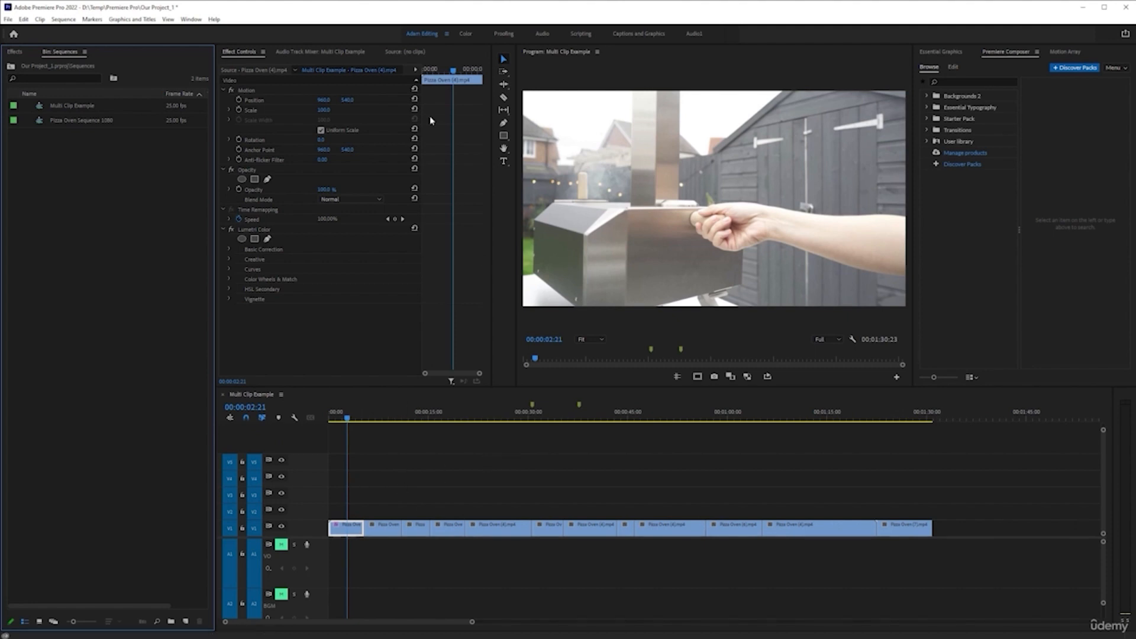
click(467, 35)
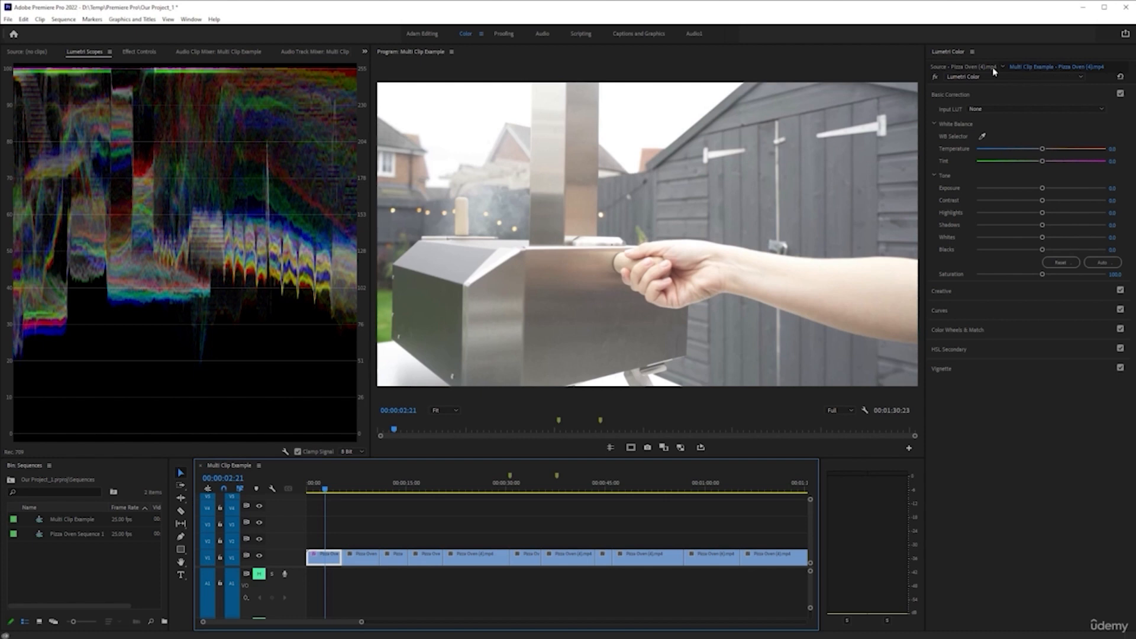
click(965, 68)
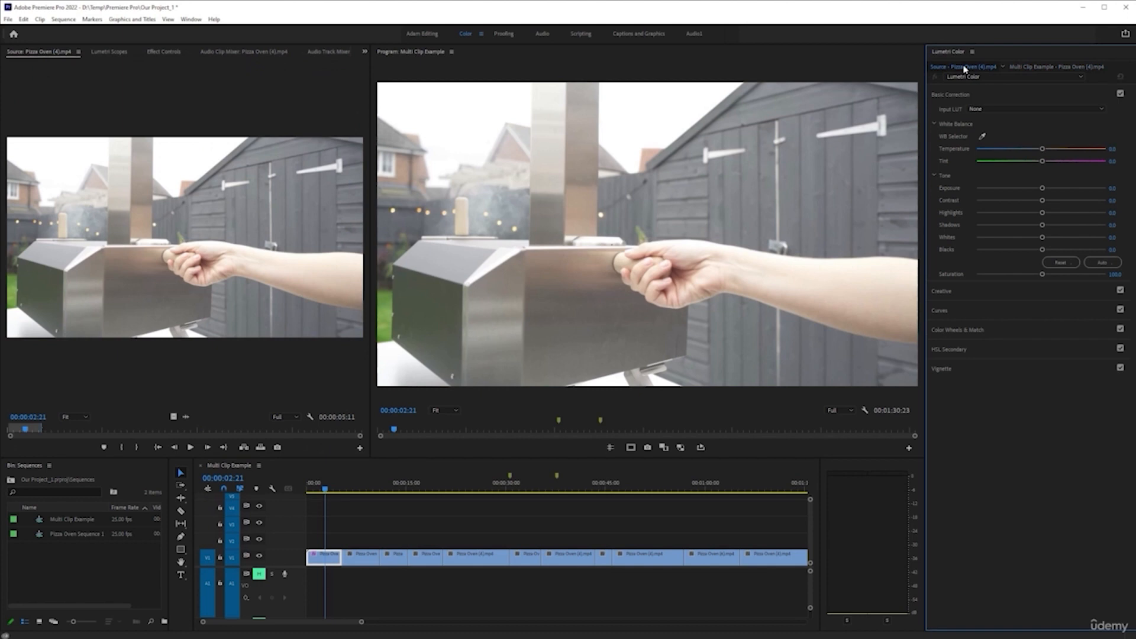
click(1003, 68)
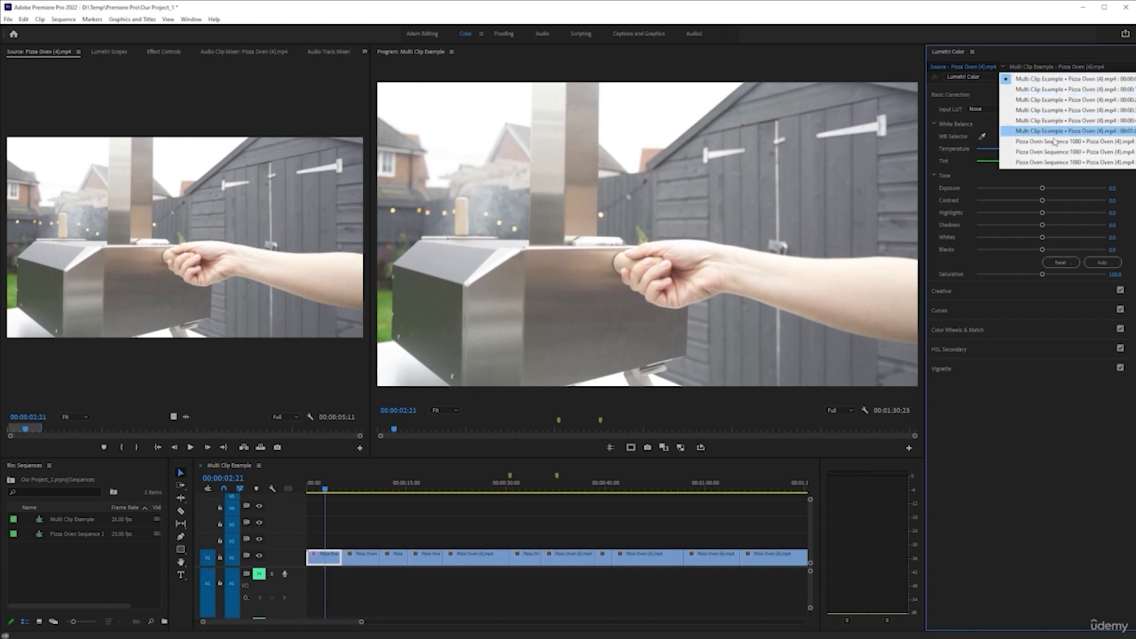
click(1016, 55)
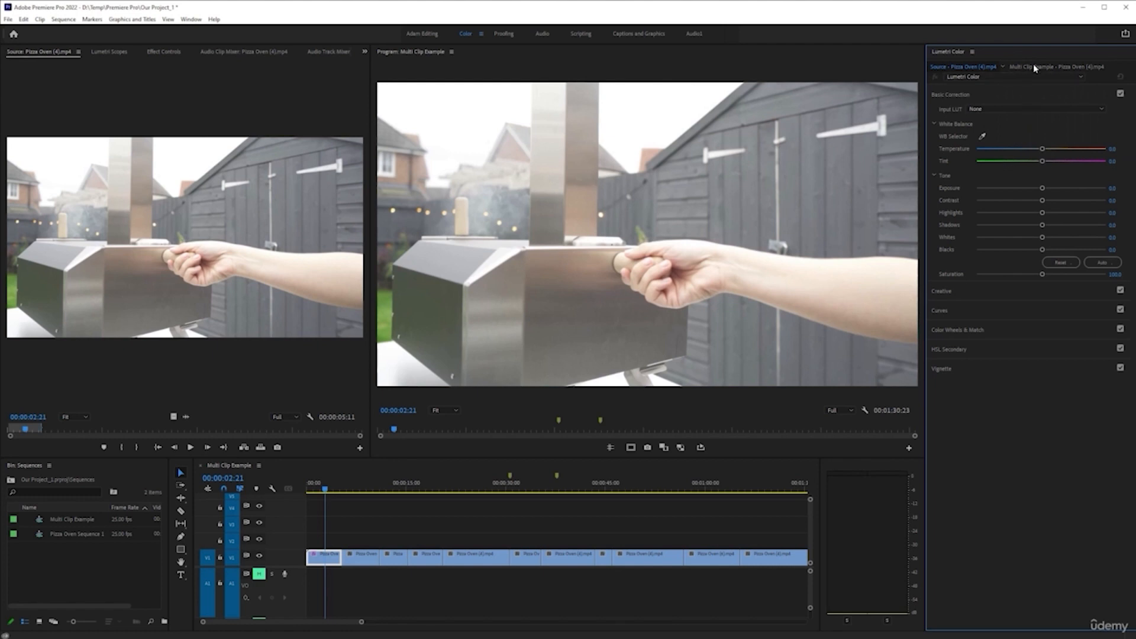
Step: Try exposure 2.1 on only the sequence instance of the first Pizza Oven (4) clip, compare it with the source settings, and reset it
click(1035, 67)
drag(1043, 188, 1069, 189)
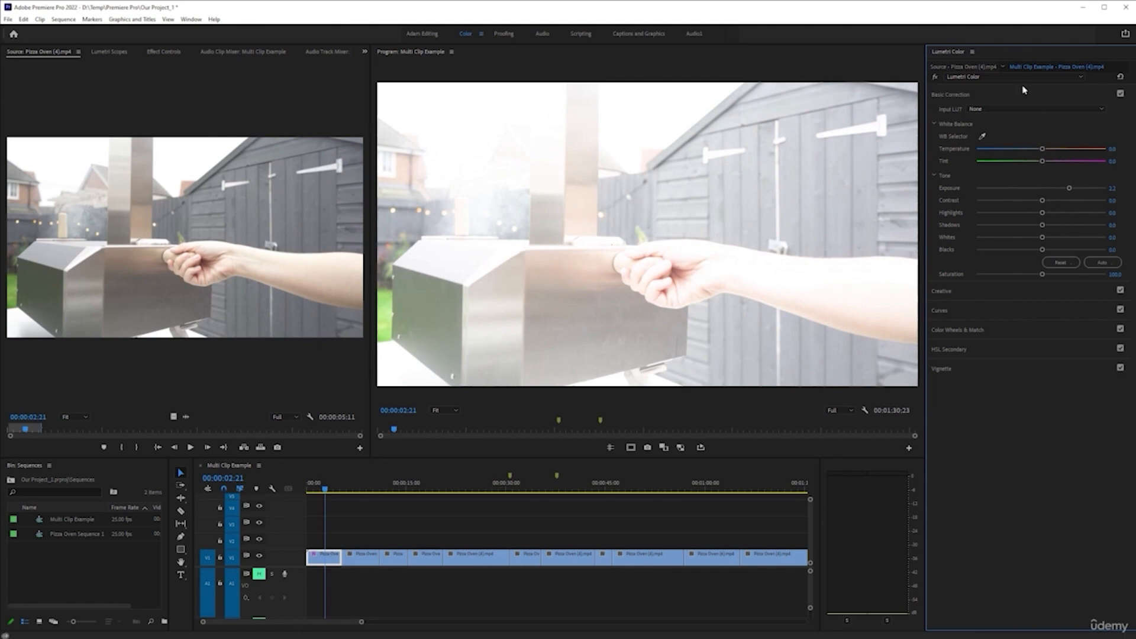
click(952, 67)
click(1028, 68)
click(968, 67)
click(1027, 68)
double_click(1071, 188)
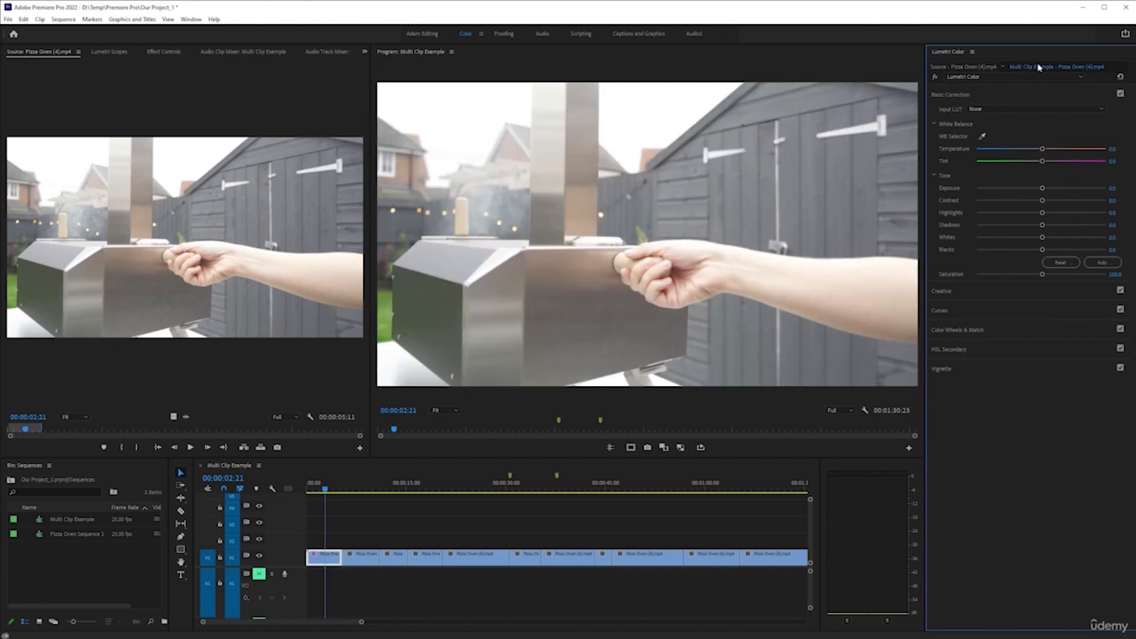
Step: Lower the saturation of Pizza Oven (4).mp4 at source level, and increase the video track height until clip thumbnails show
click(961, 67)
drag(1042, 276, 951, 278)
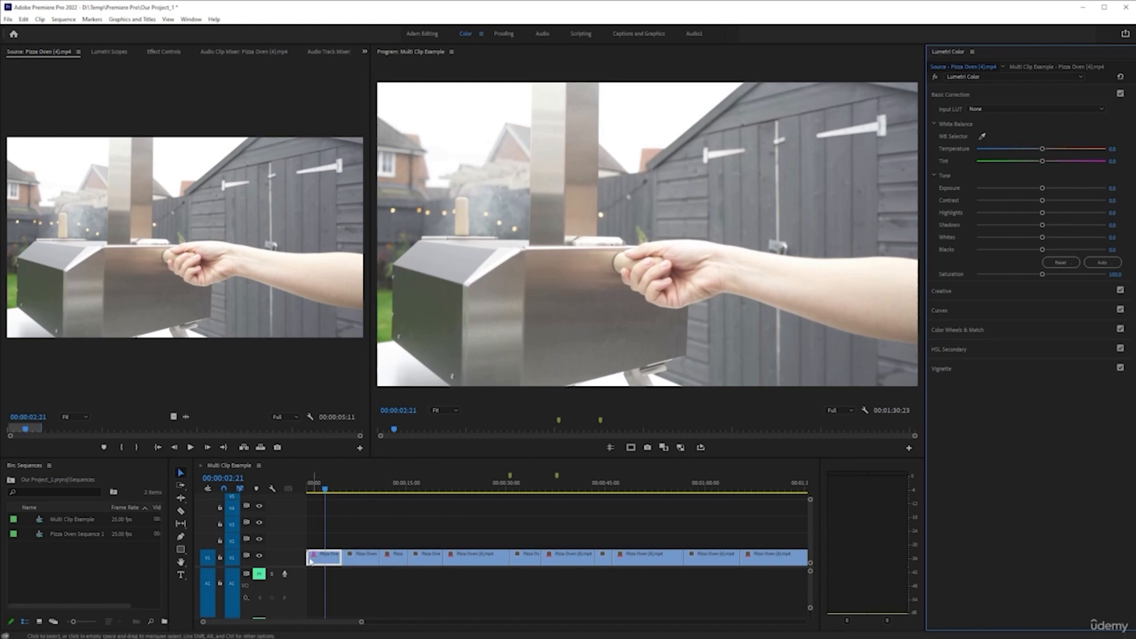
key(ctrl+equal)
key(ctrl+equal)
key(ctrl+equal)
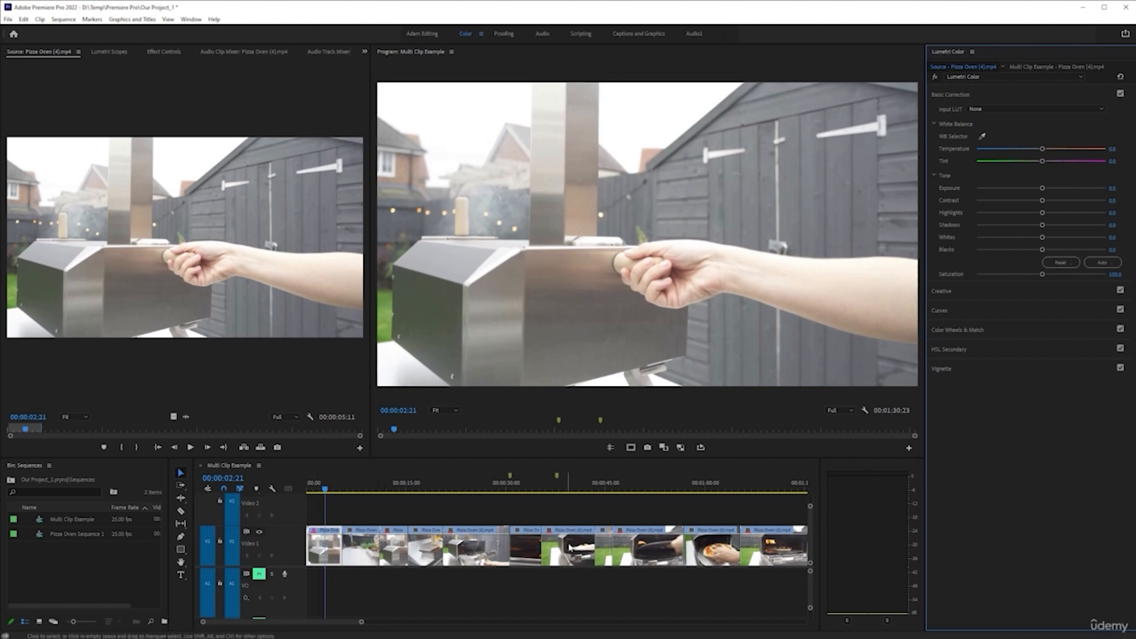
Step: Save the project and set the saturation of only the first Pizza Oven (4) clip's sequence instance to 0
key(ctrl+s)
scroll(750, 555, down, 2)
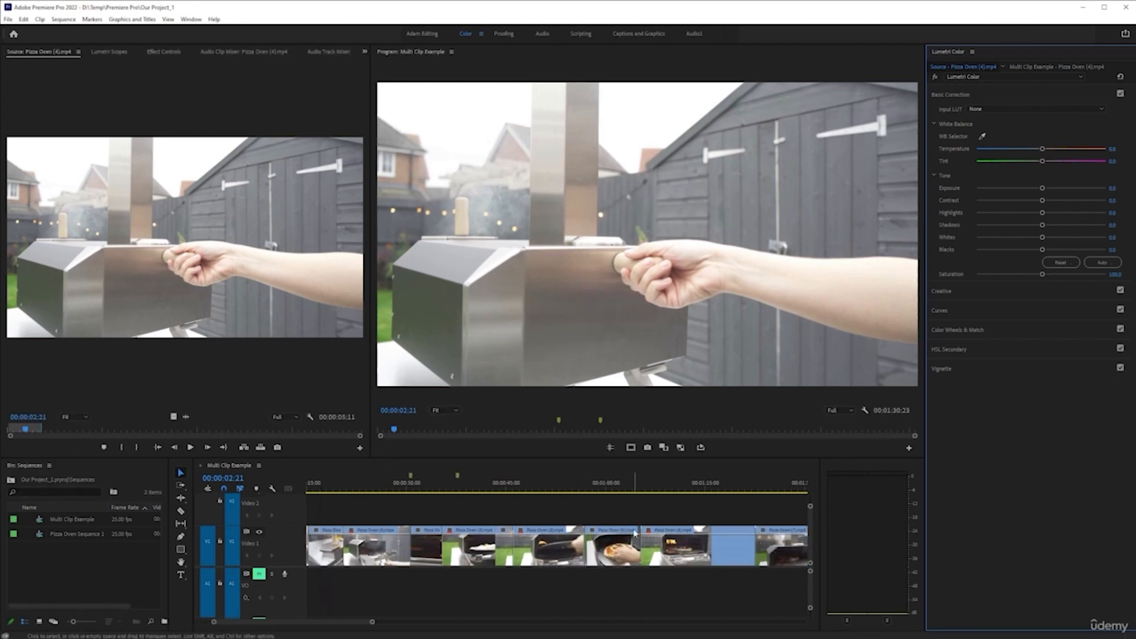
scroll(657, 539, up, 2)
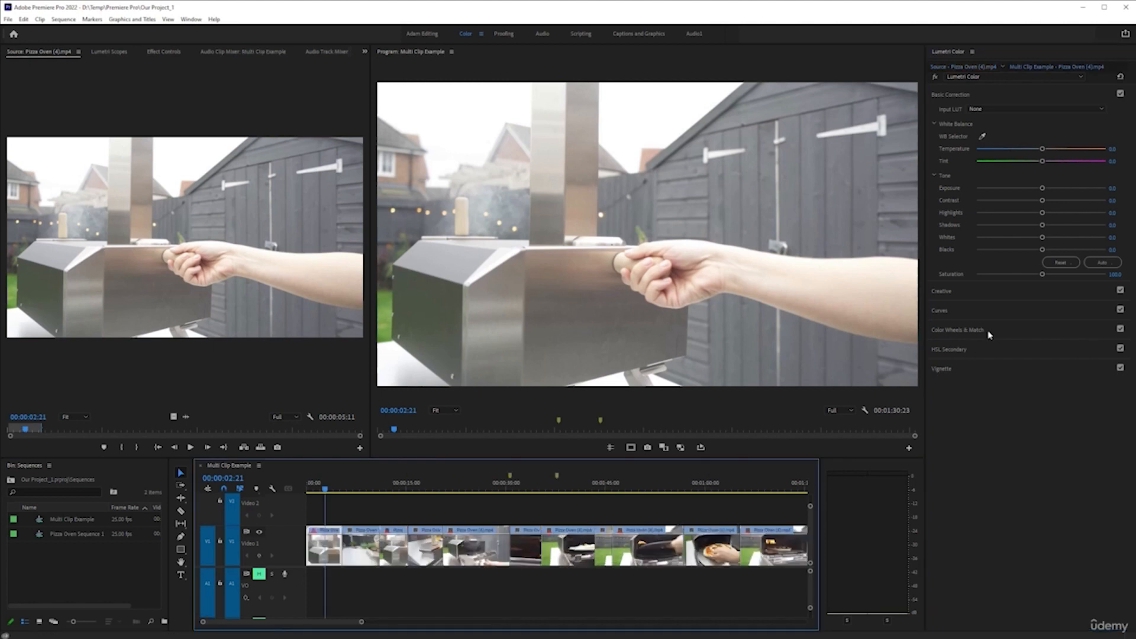
drag(1042, 276, 901, 277)
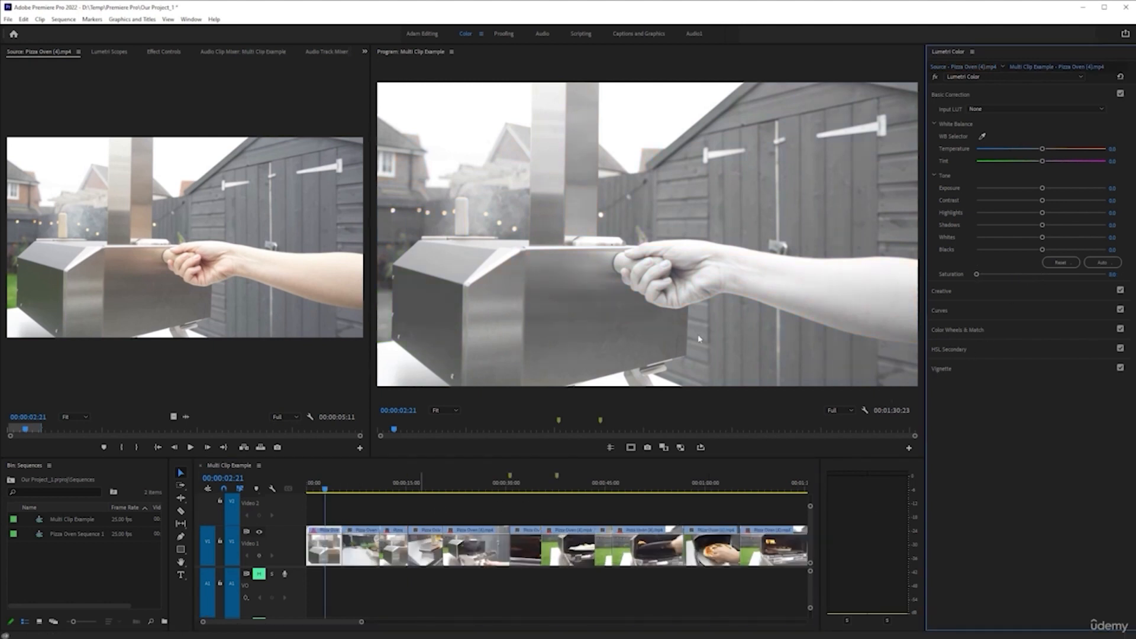
Step: Load the fifth timeline clip, Pizza Oven (4).mp4, as source and play the sequence from 00:00:03:21 to compare the clips' color
alt+scroll(413, 558, up, 3)
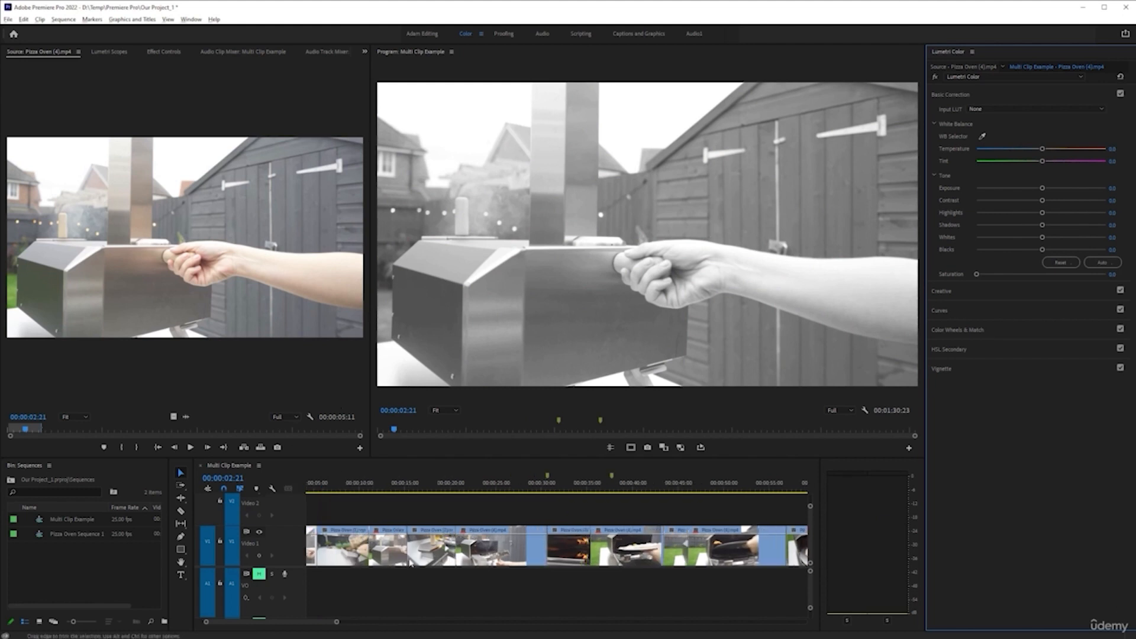
scroll(412, 558, left, 3)
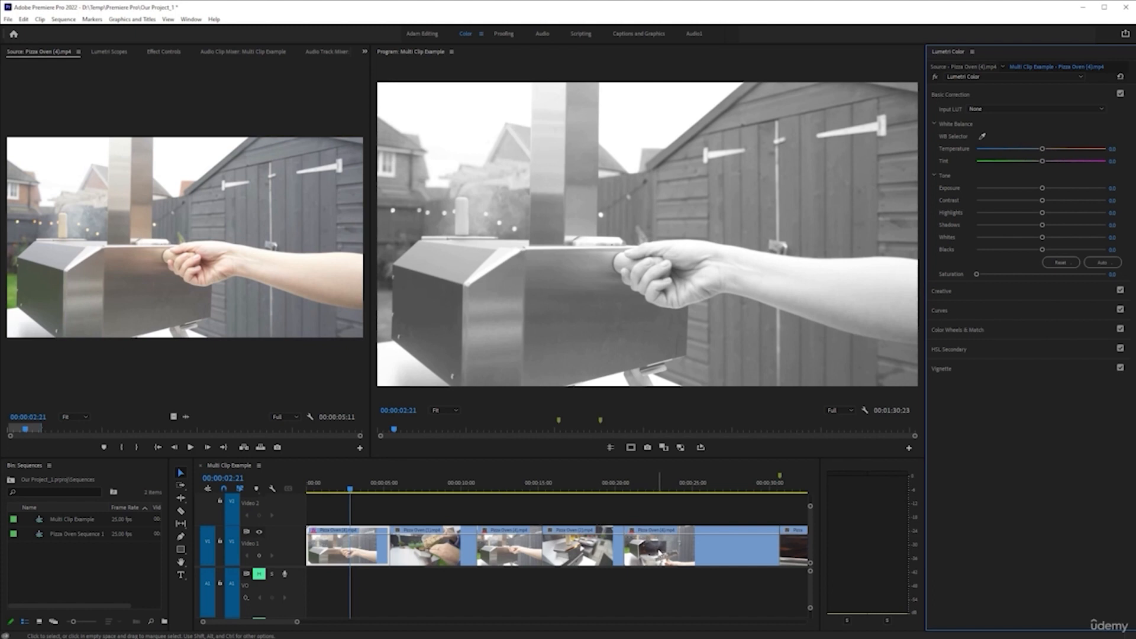
double_click(660, 553)
click(365, 489)
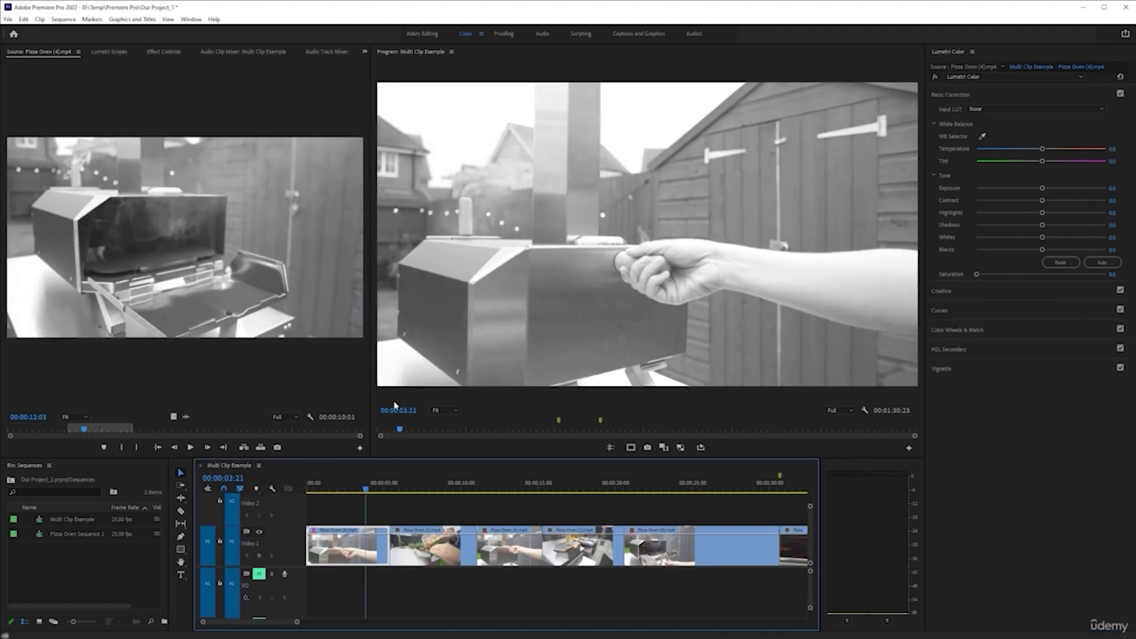
key(space)
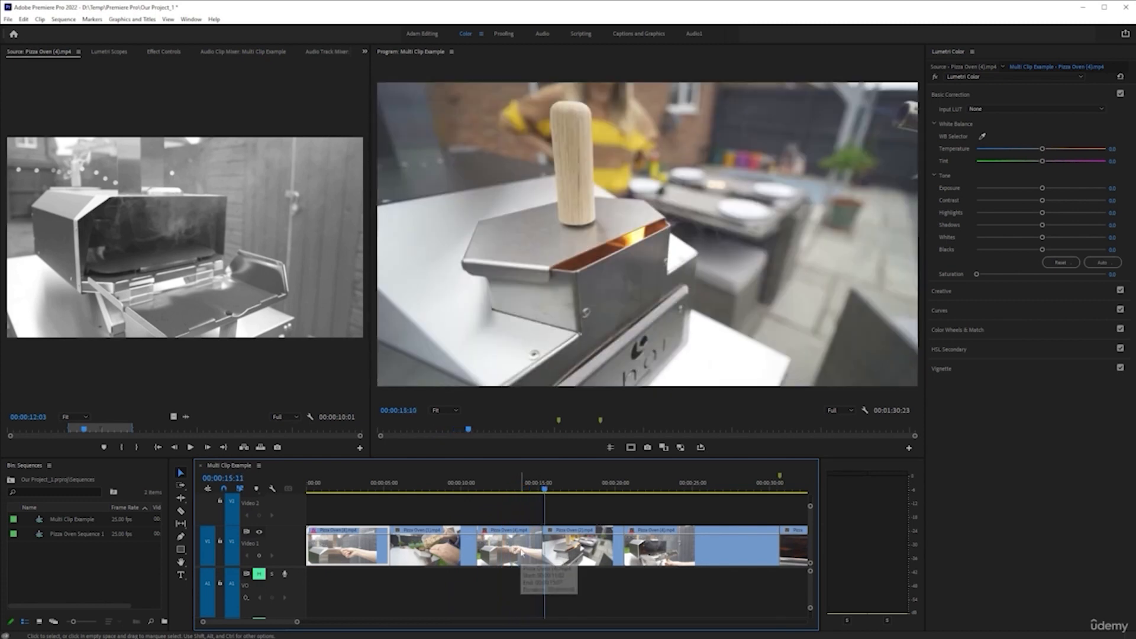
scroll(477, 558, down, 3)
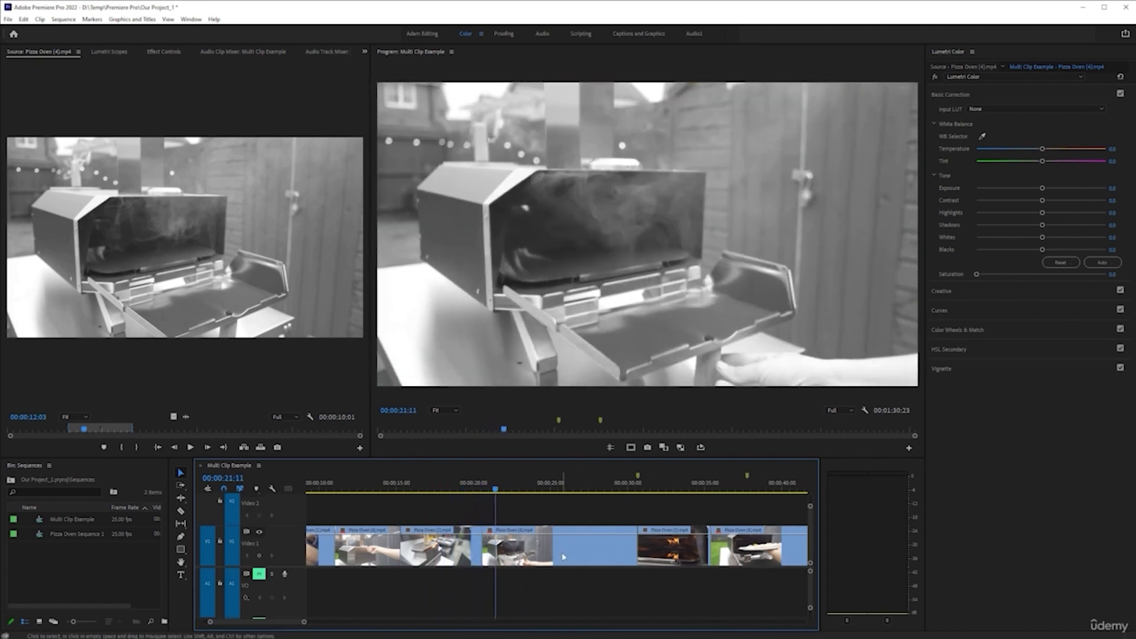
Step: For the fifth timeline clip, set the source-level contrast of Pizza Oven (4).mp4 to about 98 and shadows to about -46
click(562, 556)
key(minus)
key(minus)
key(minus)
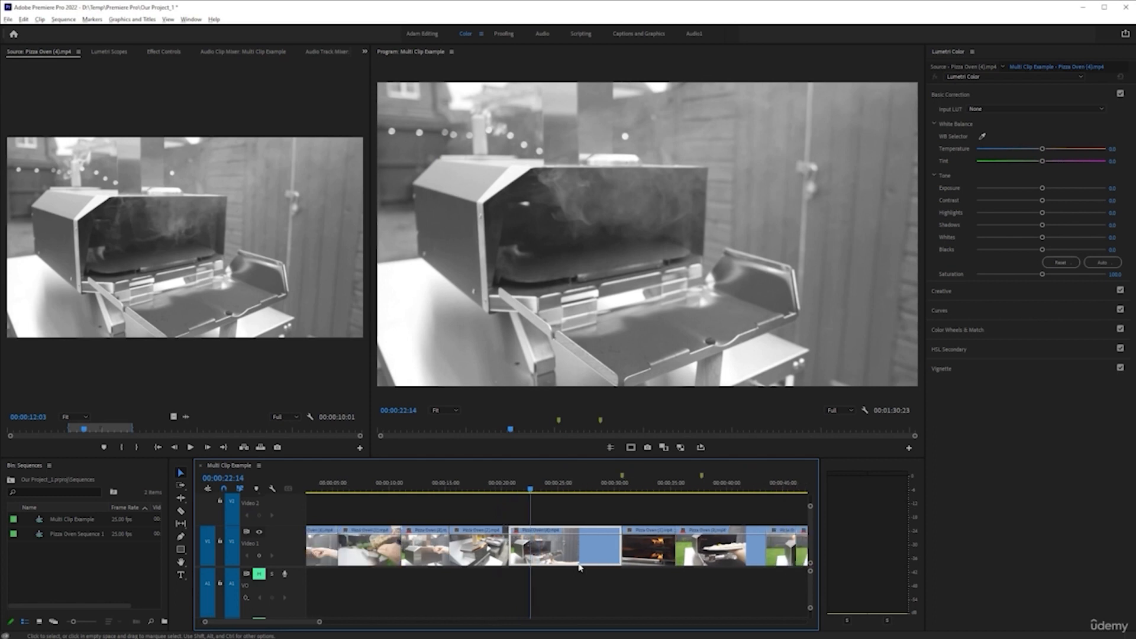
key(minus)
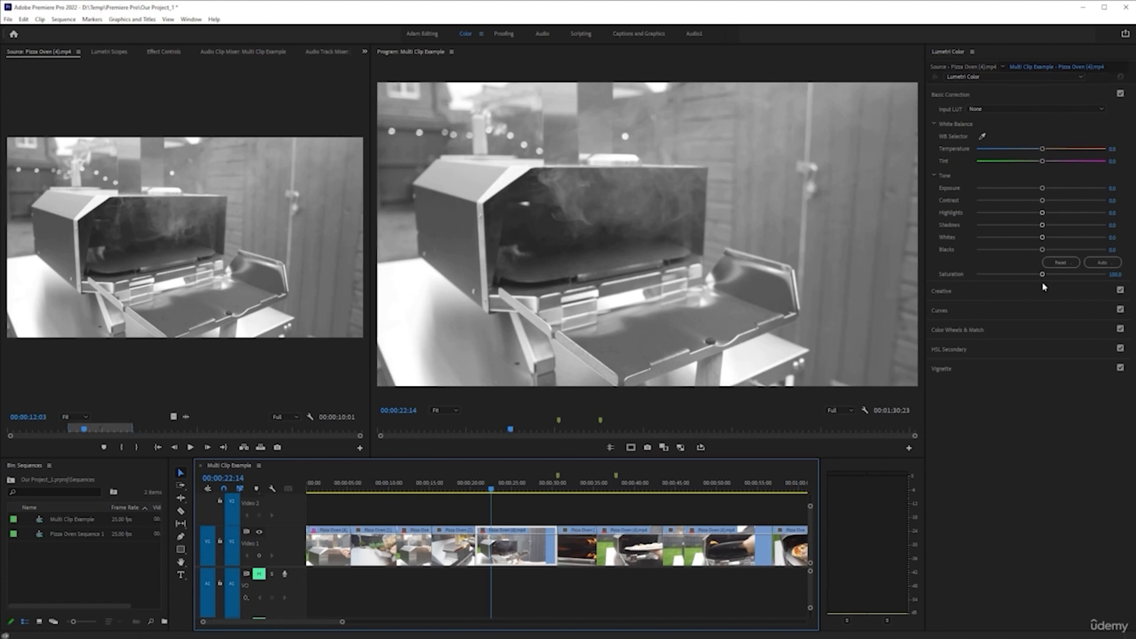
click(973, 68)
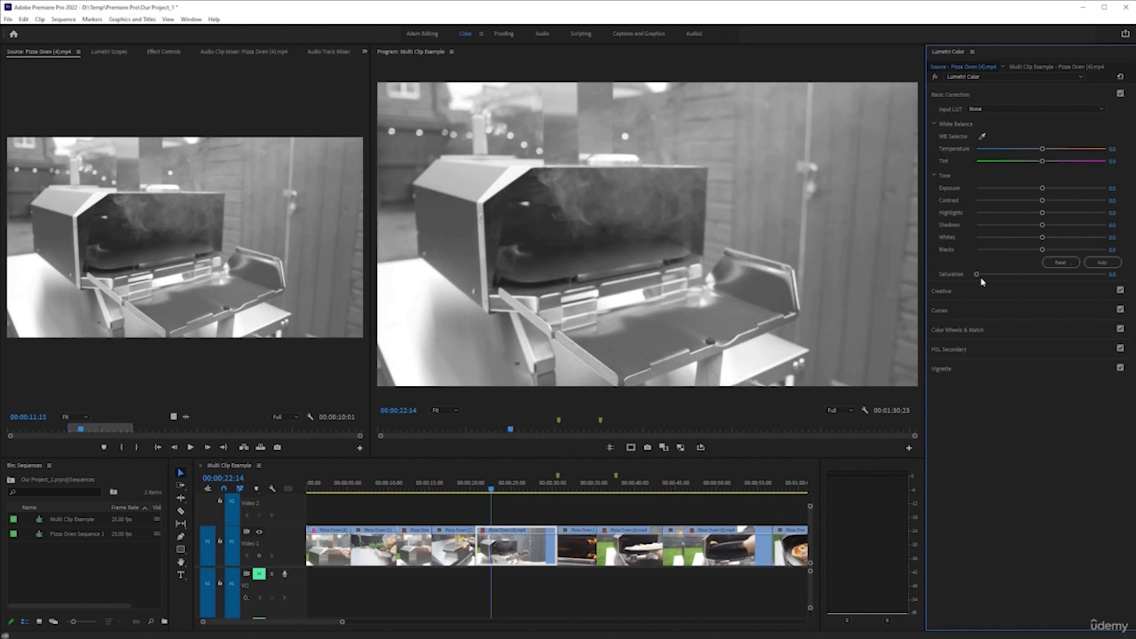
drag(1044, 201, 1067, 204)
key(ctrl+z)
drag(1043, 202, 1106, 203)
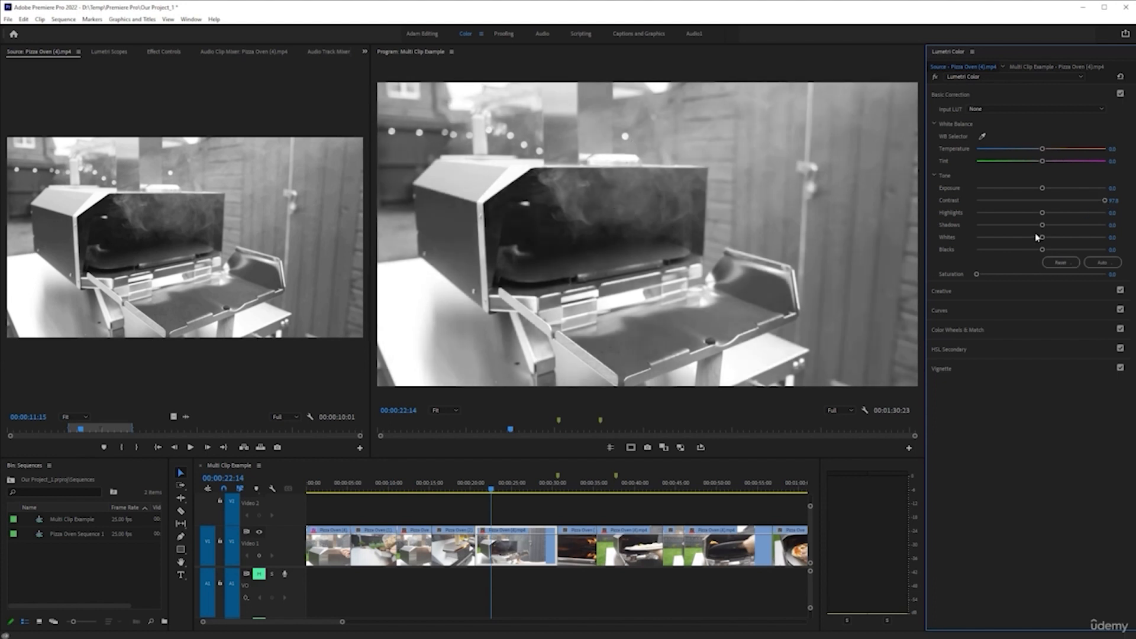
drag(1042, 226, 1012, 227)
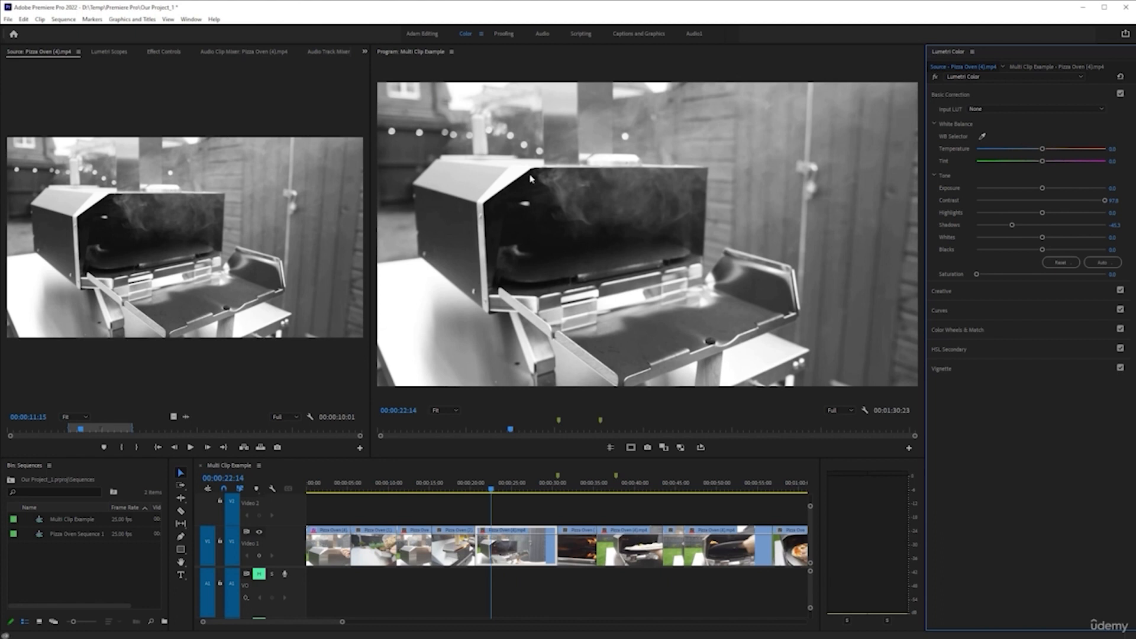
Step: Return to the first Pizza Oven (4) clip, compare its sequence-instance and source-level Lumetri settings, and play the sequence
click(502, 561)
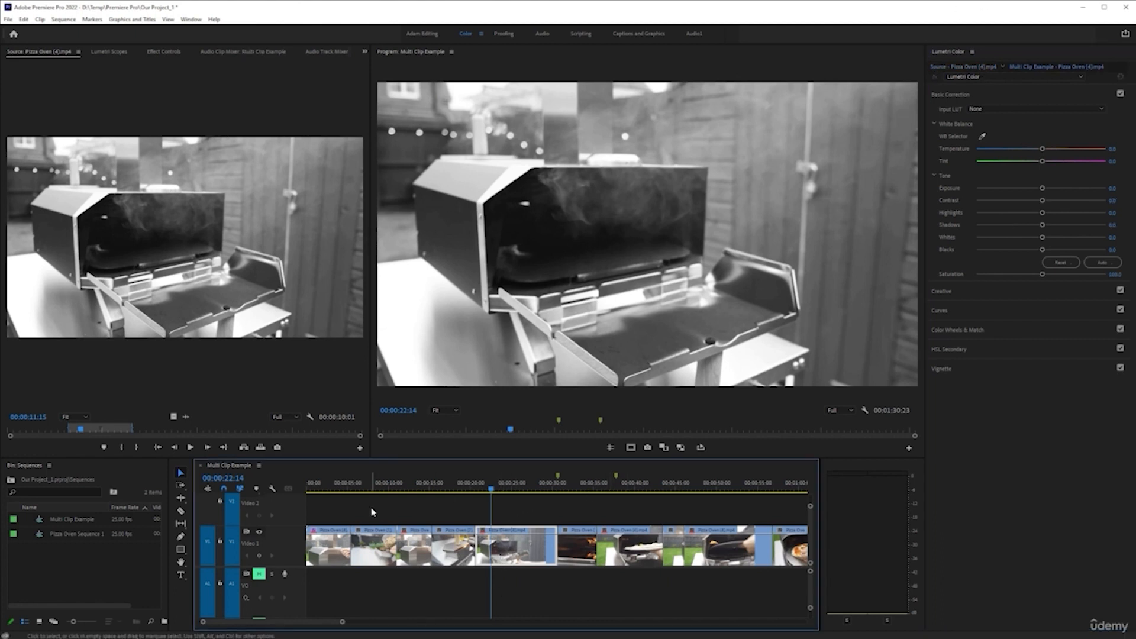
click(373, 484)
click(328, 486)
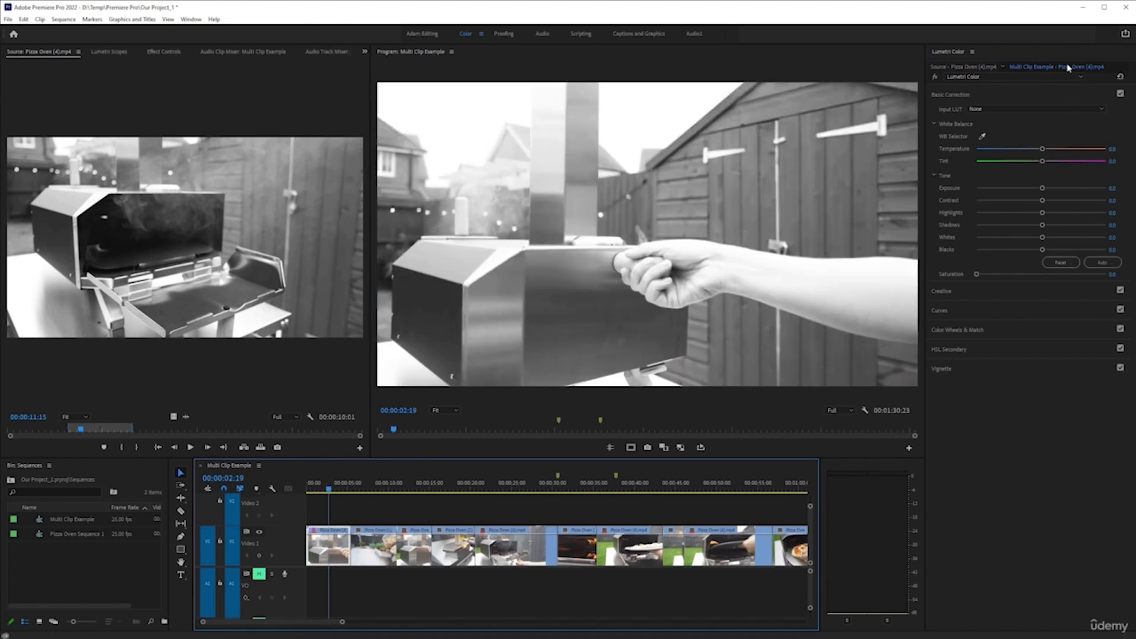
click(959, 67)
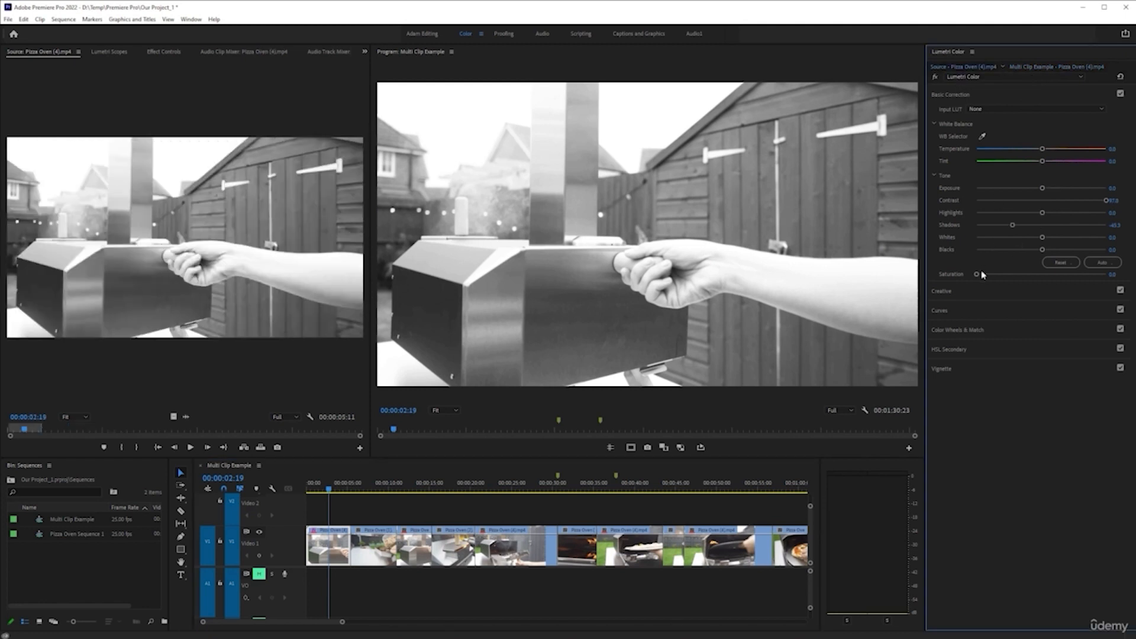
key(space)
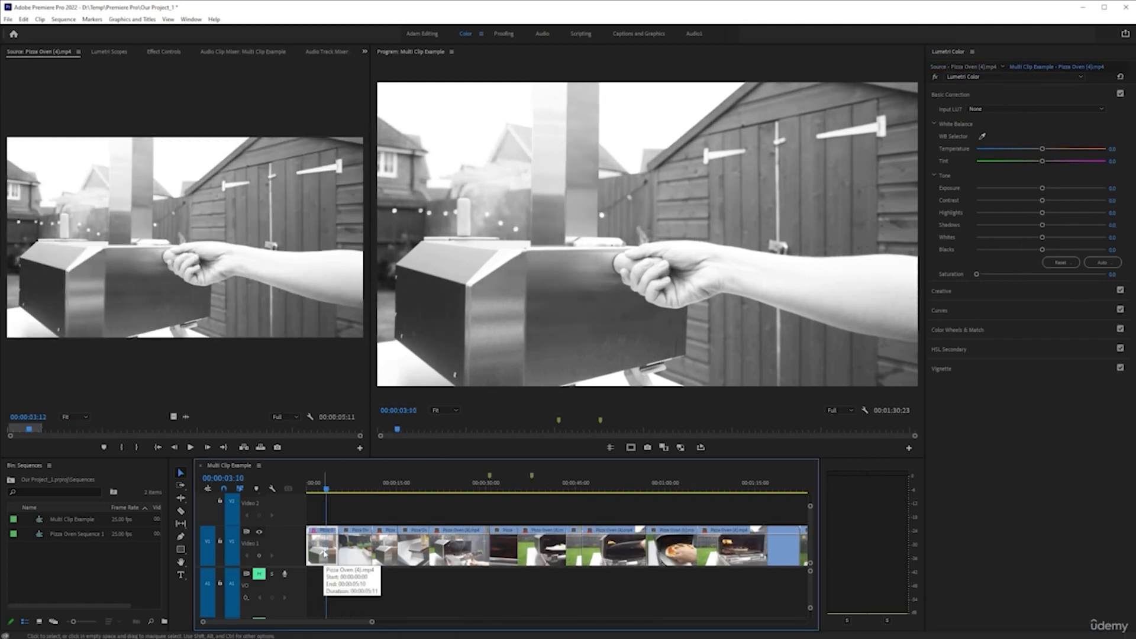